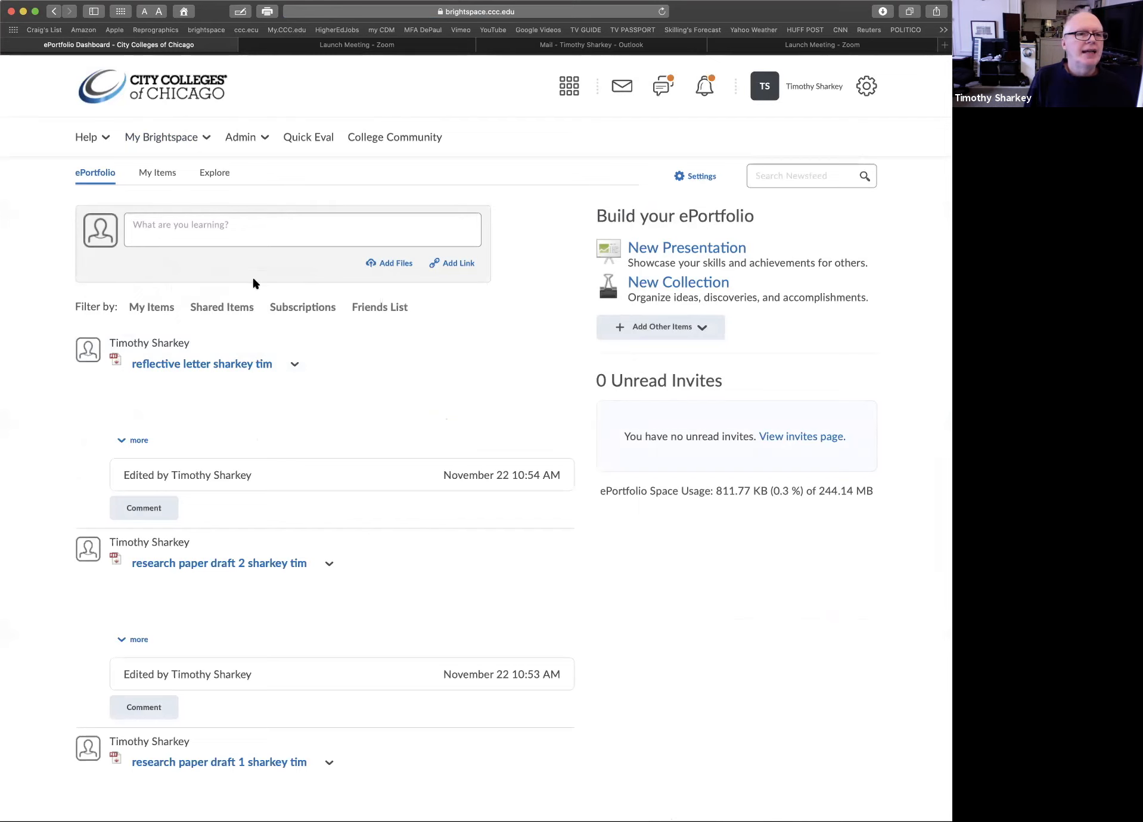
Create and save a new ePortfolio presentation named with the owner's full name followed by "ENG101 VW ePortfolio"
{"action": "left_click", "coordinate": [168, 176]}
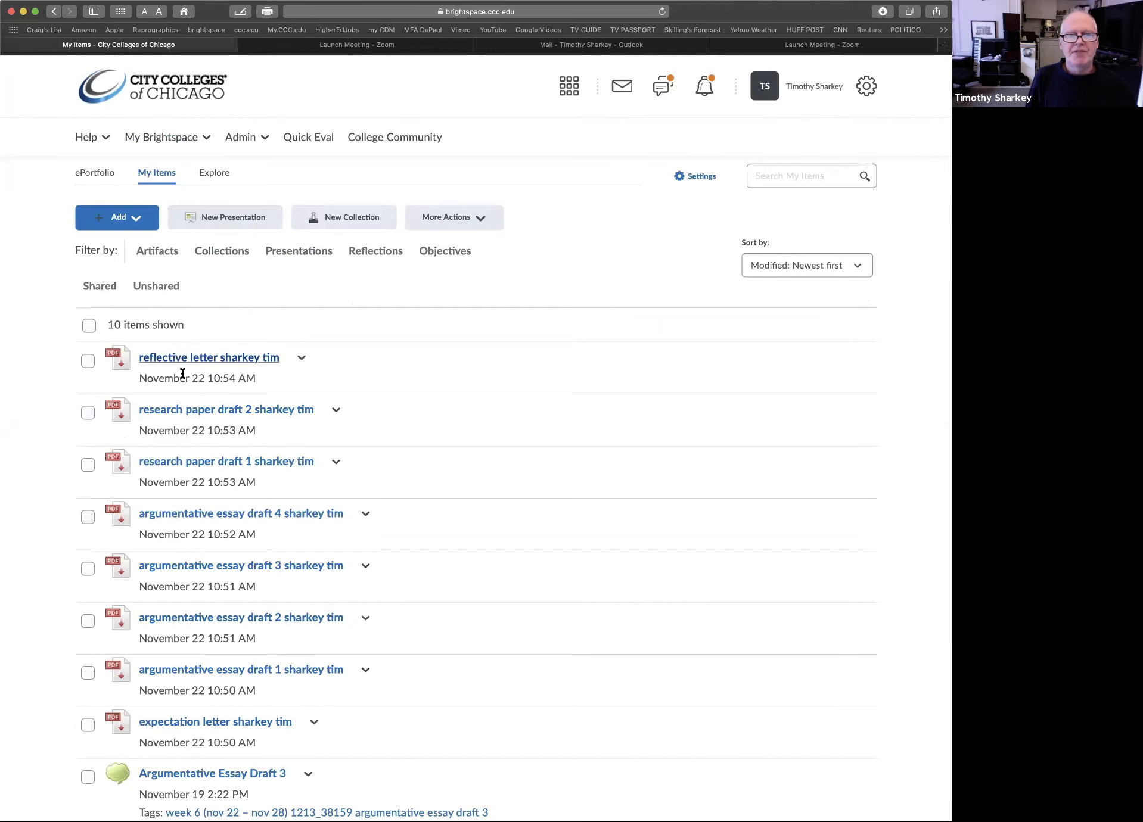
{"action": "left_click", "coordinate": [235, 218]}
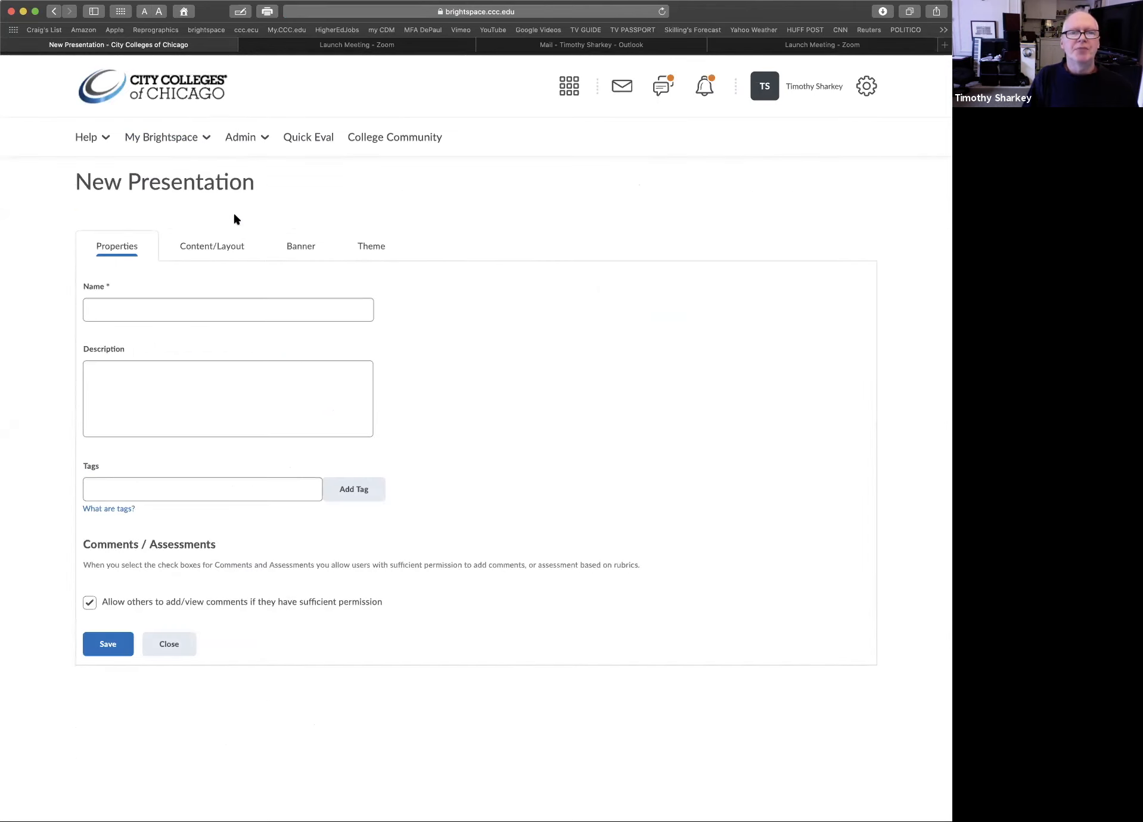
{"action": "left_click", "coordinate": [96, 309]}
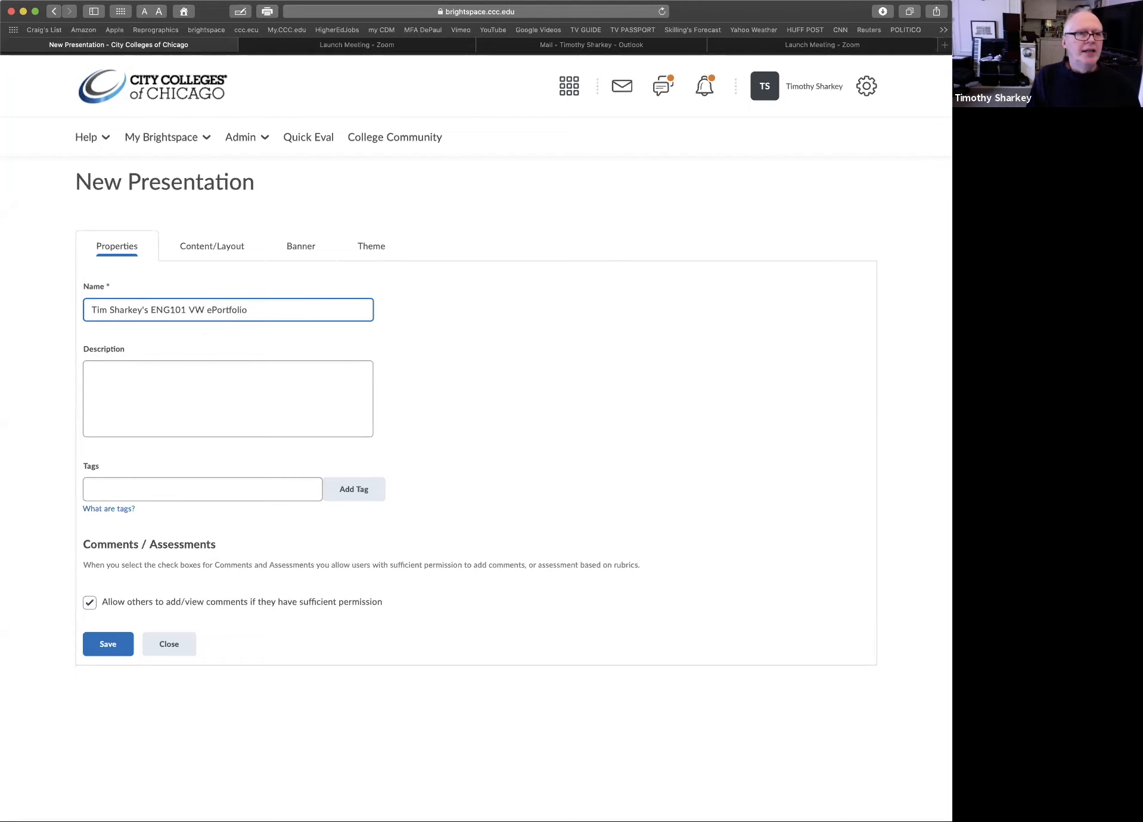
{"action": "left_click", "coordinate": [110, 645]}
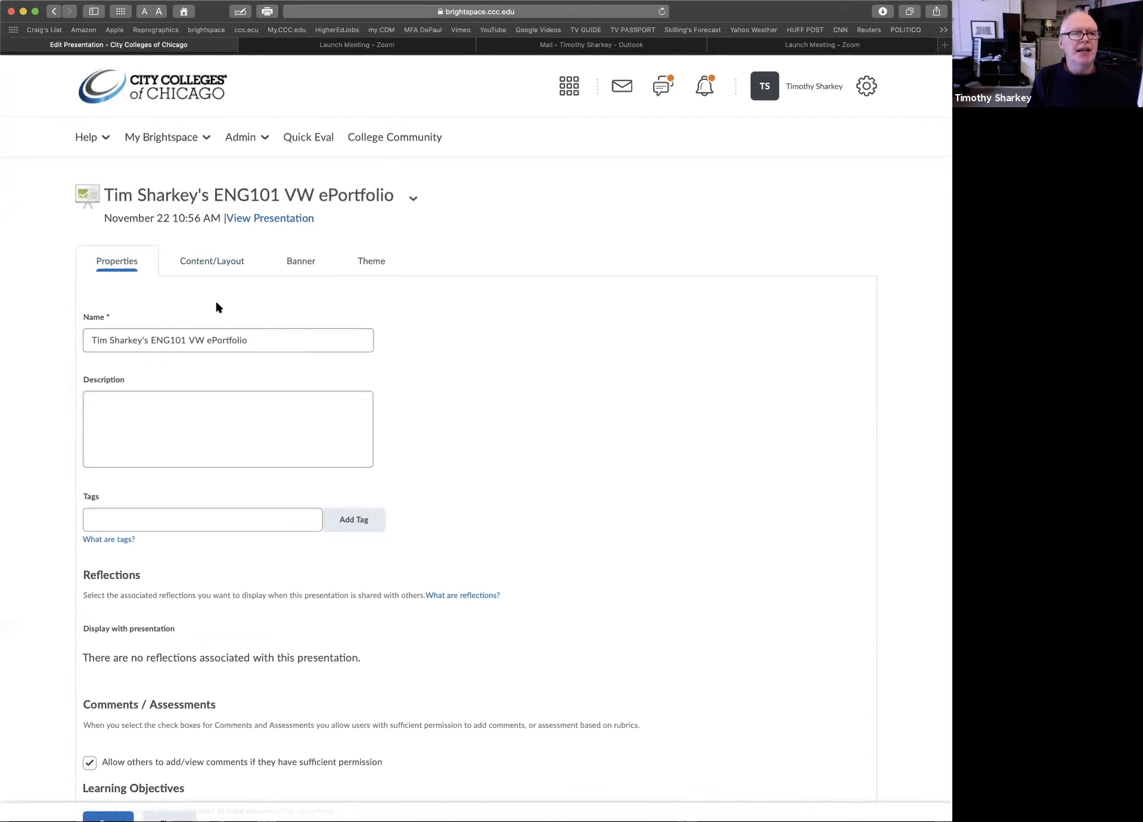
Add a page named "Expectation Letter" to the presentation's content layout
{"action": "left_click", "coordinate": [202, 263]}
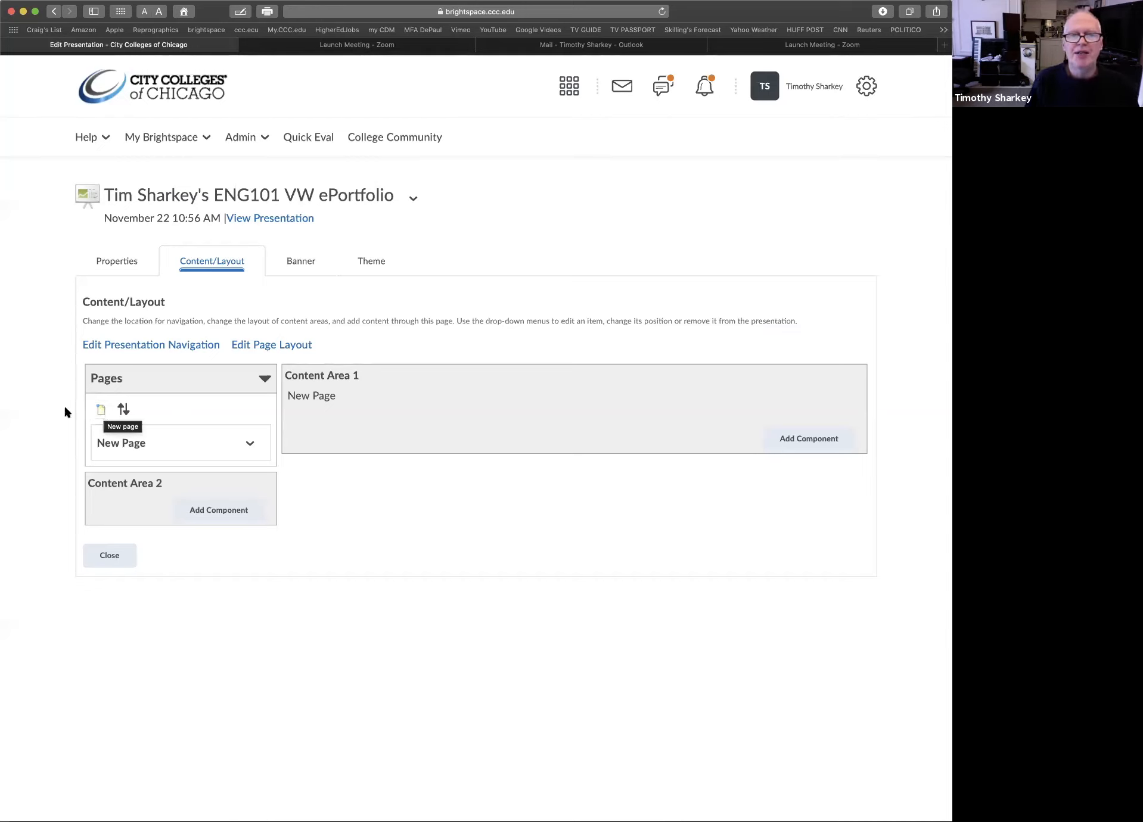
{"action": "left_click", "coordinate": [100, 411]}
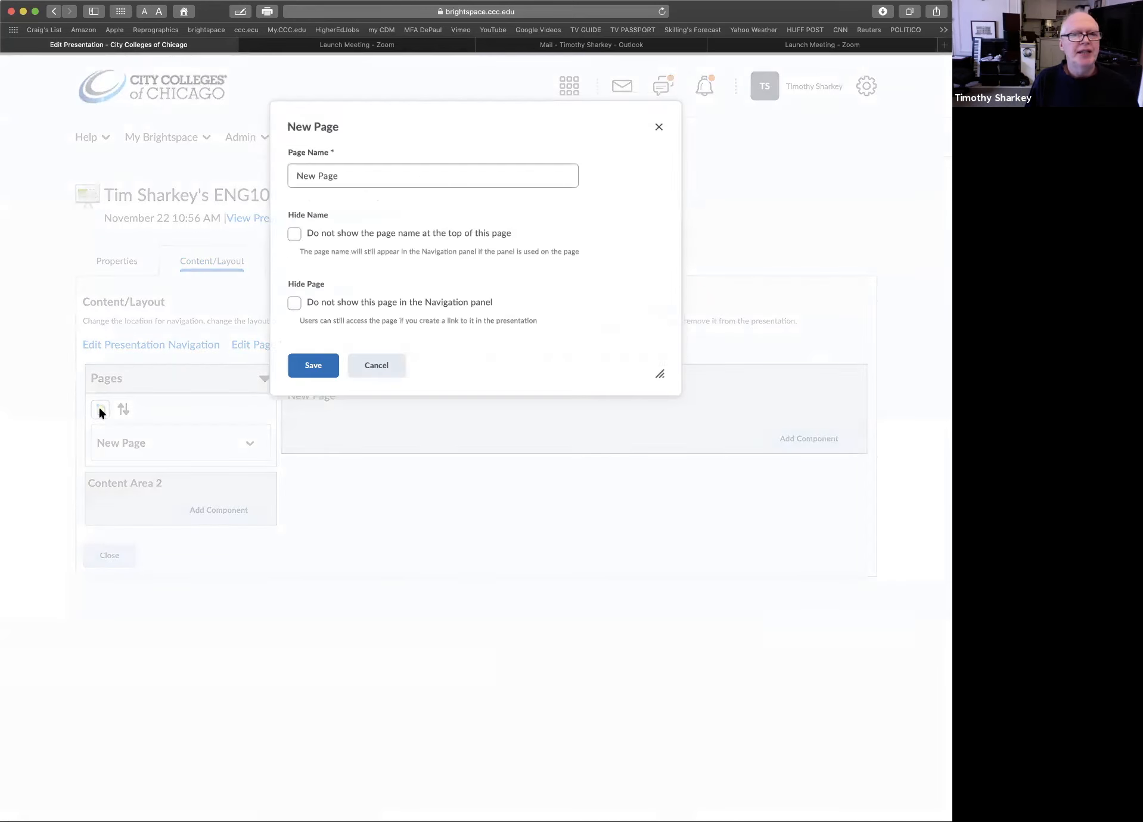
{"action": "left_click", "coordinate": [296, 175]}
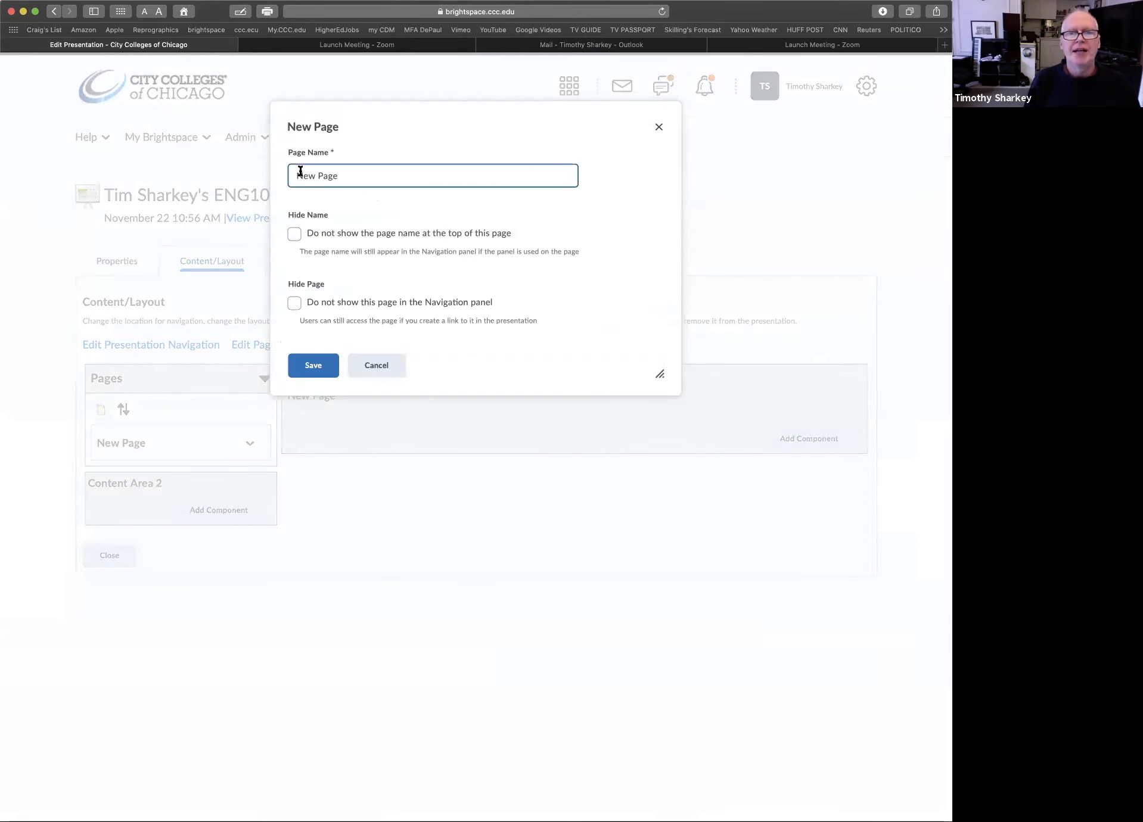
{"action": "triple_click", "coordinate": [305, 176]}
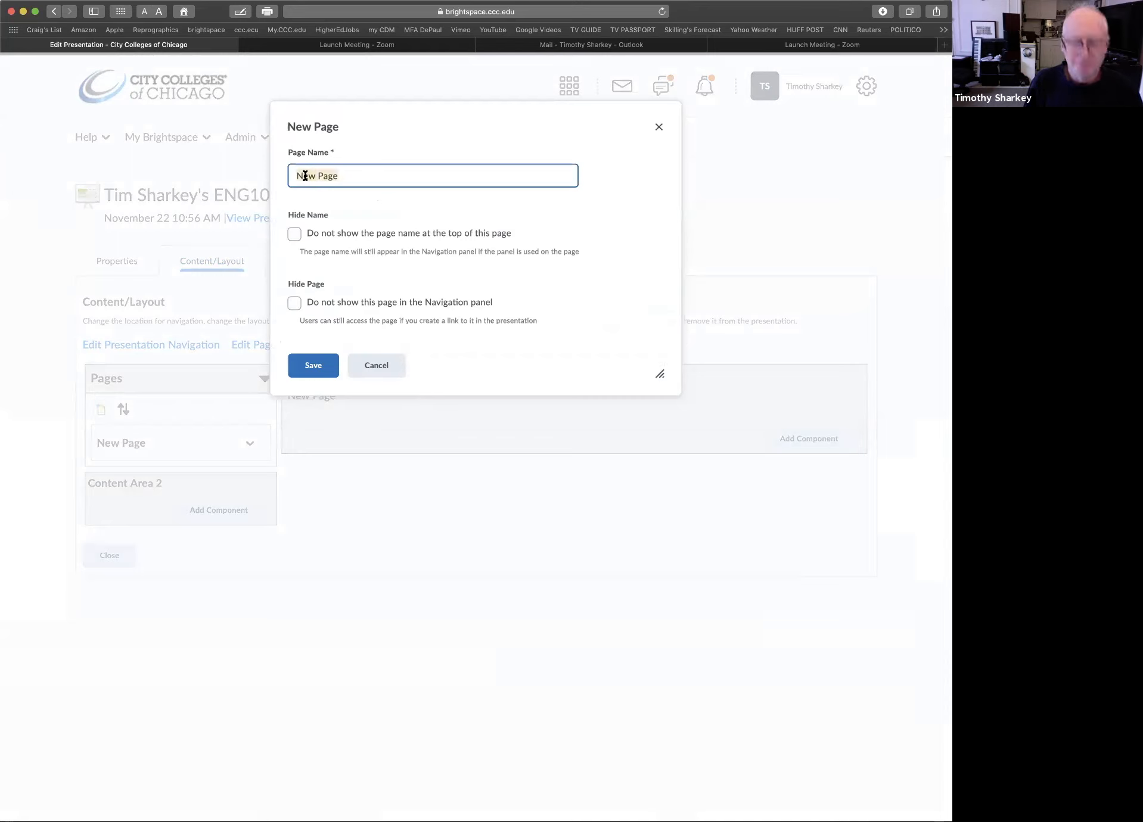
{"action": "type", "text": "Expectation Letter"}
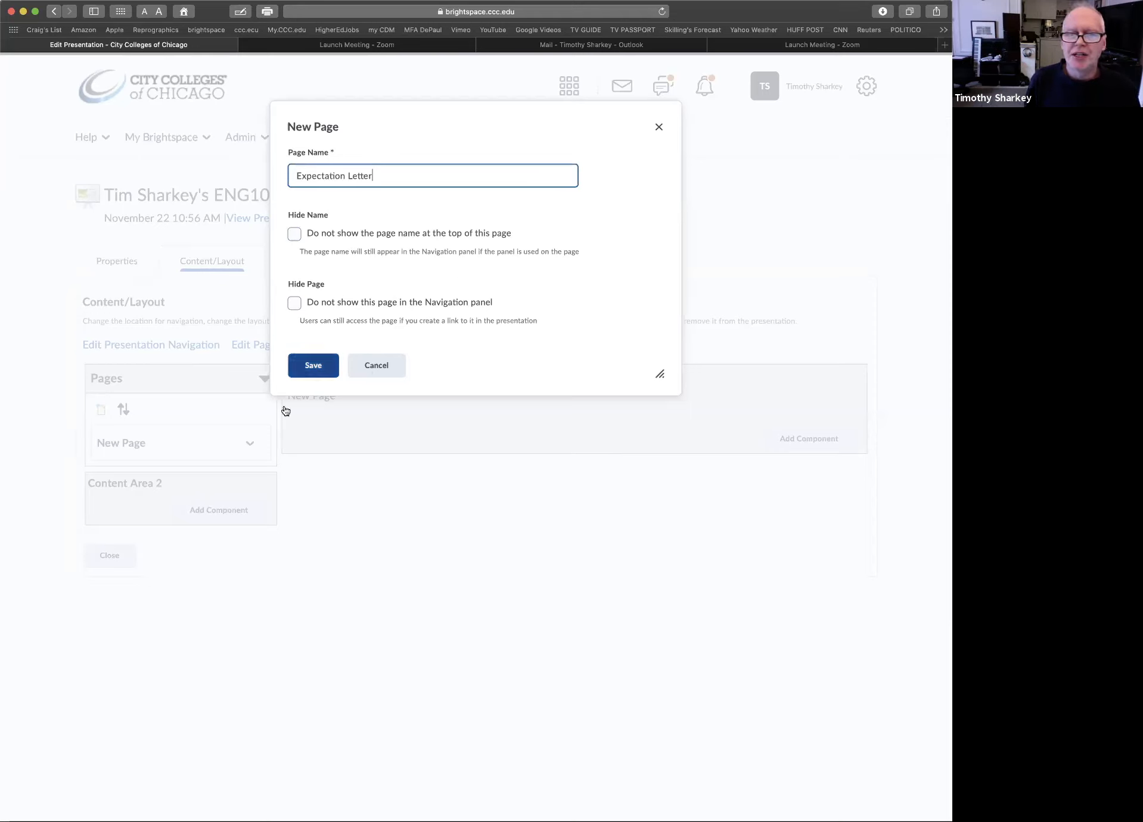
{"action": "left_click", "coordinate": [314, 366]}
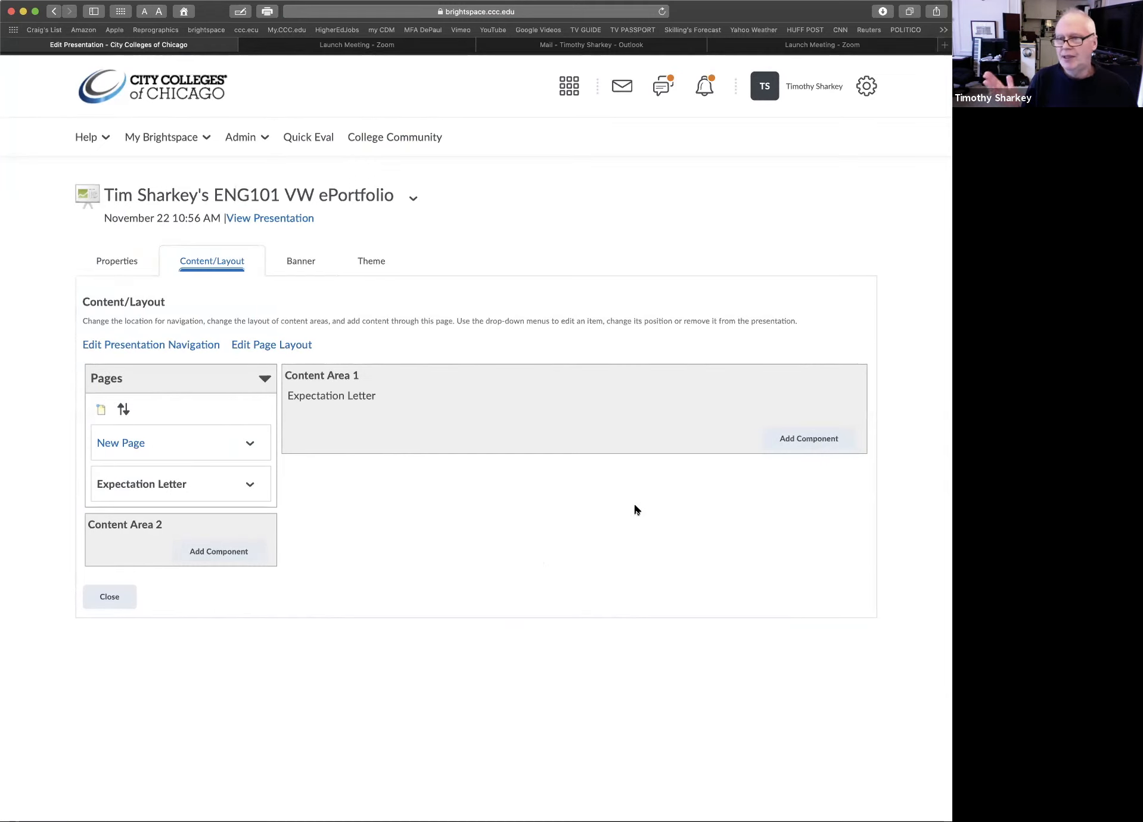
Add the expectation letter artifact to Content Area 1 of the Expectation Letter page
{"action": "left_click", "coordinate": [807, 442]}
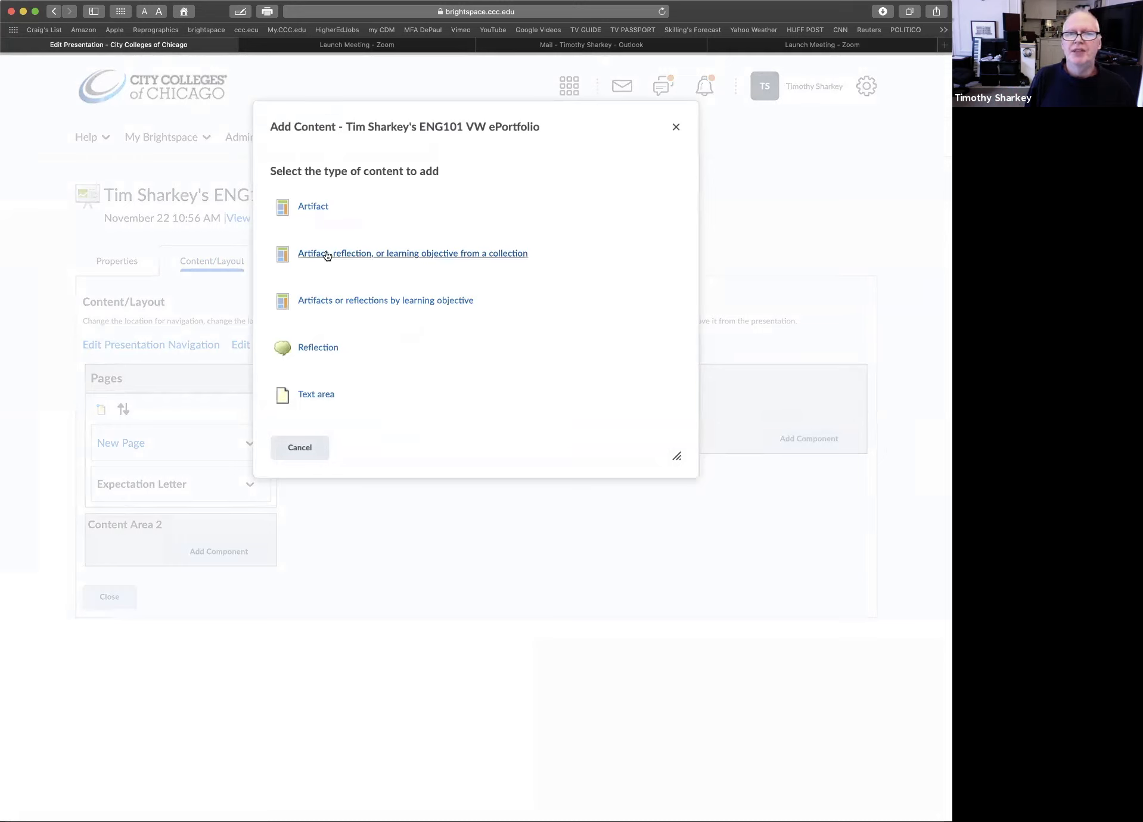
{"action": "left_click", "coordinate": [309, 209]}
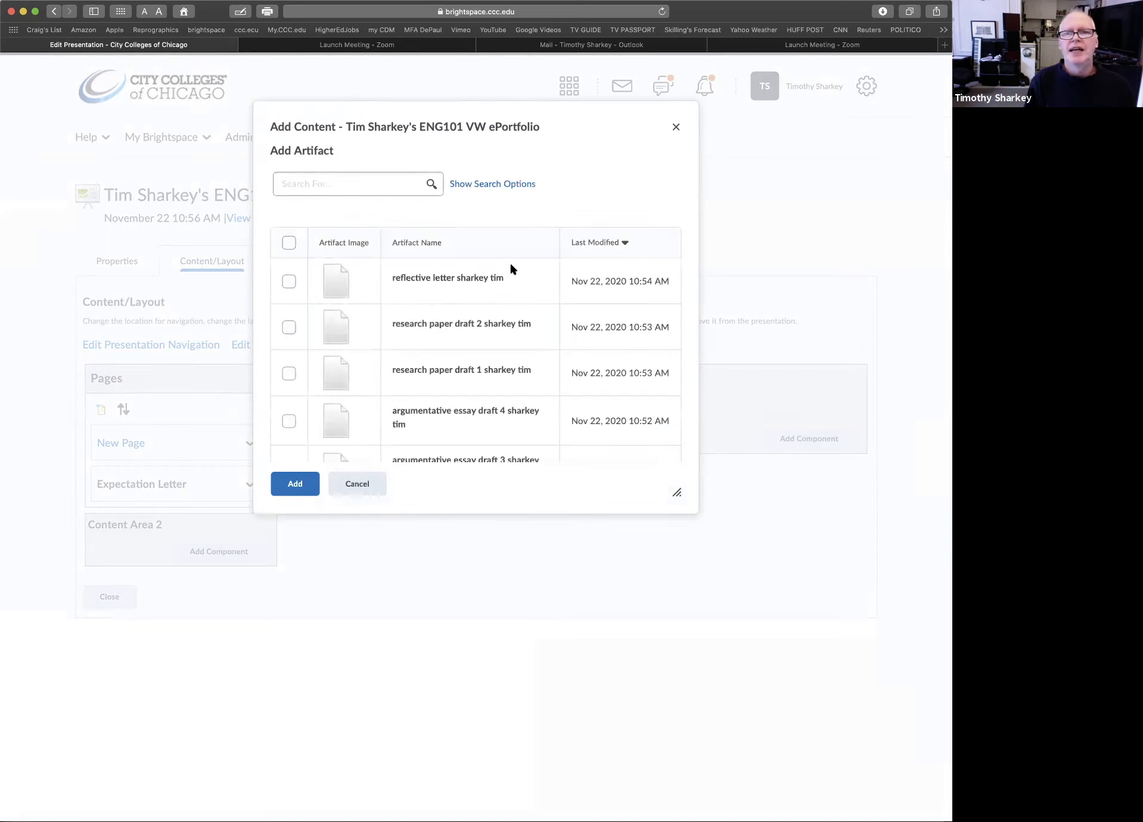
{"action": "scroll", "coordinate": [507, 273], "scroll_direction": "down", "scroll_amount": 5}
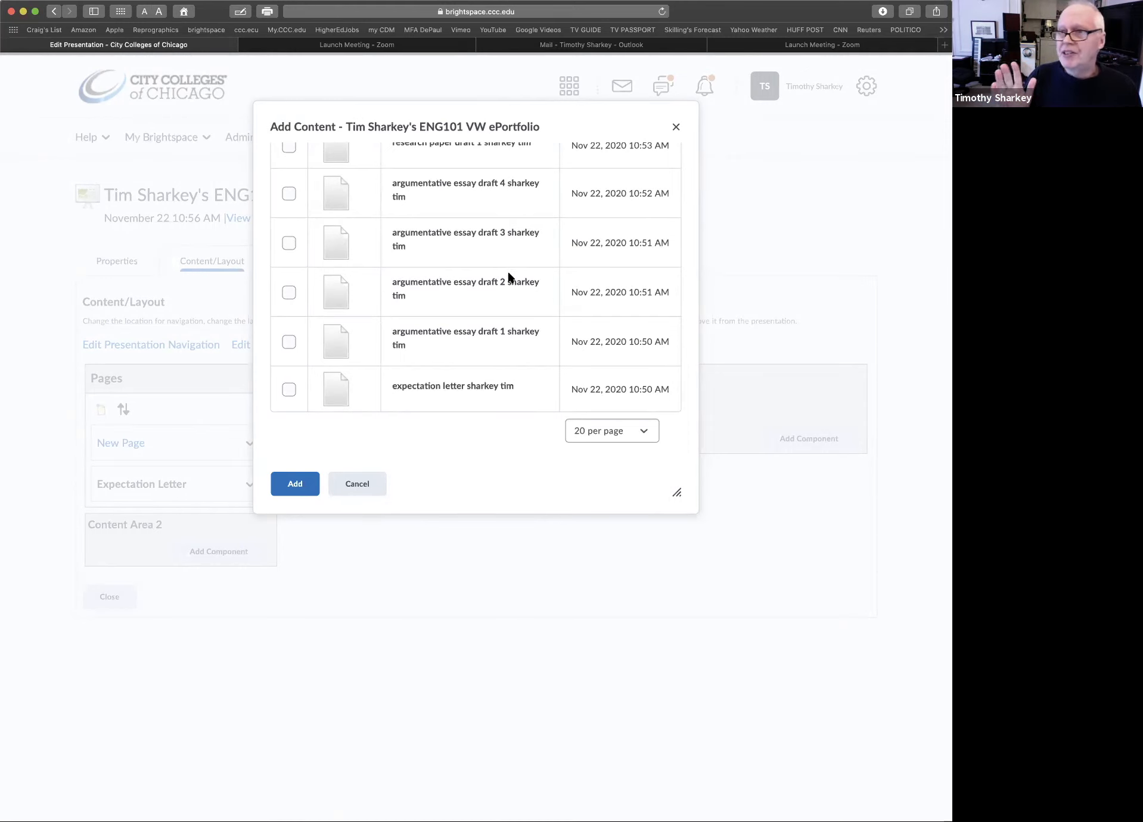
{"action": "scroll", "coordinate": [448, 311], "scroll_direction": "up", "scroll_amount": 2}
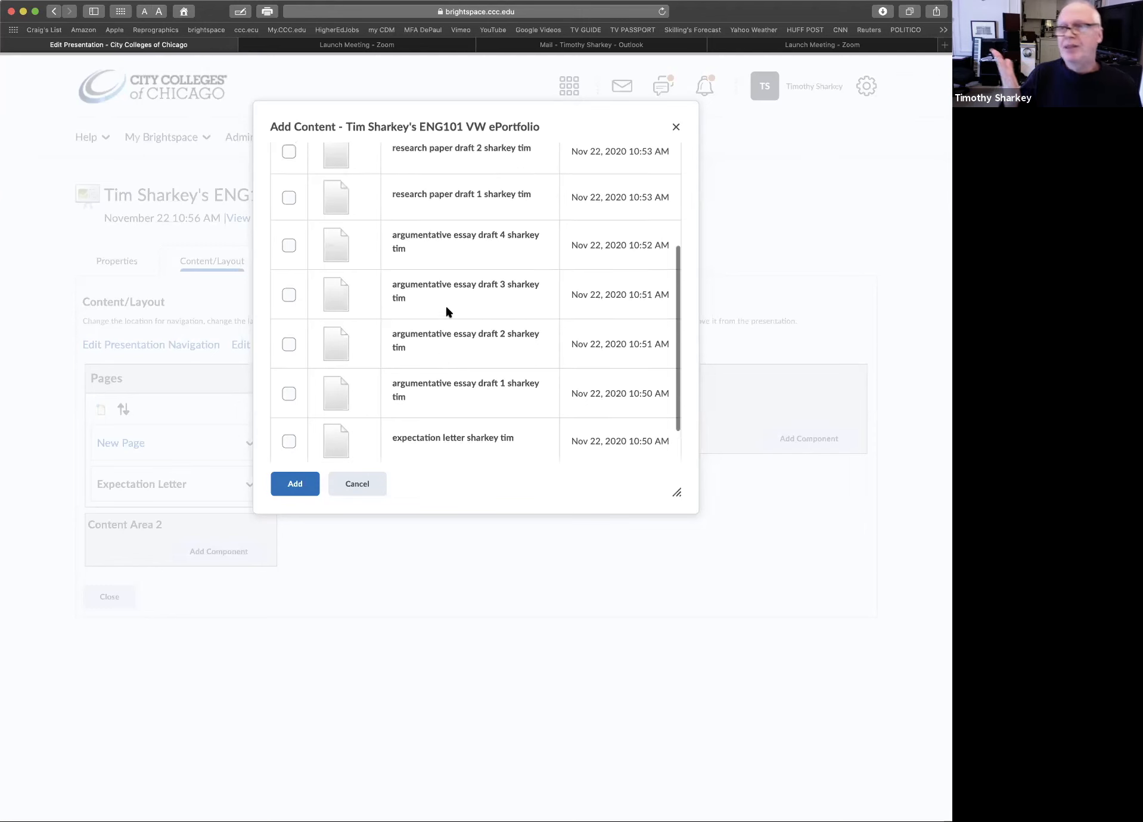
{"action": "scroll", "coordinate": [448, 311], "scroll_direction": "up", "scroll_amount": 3}
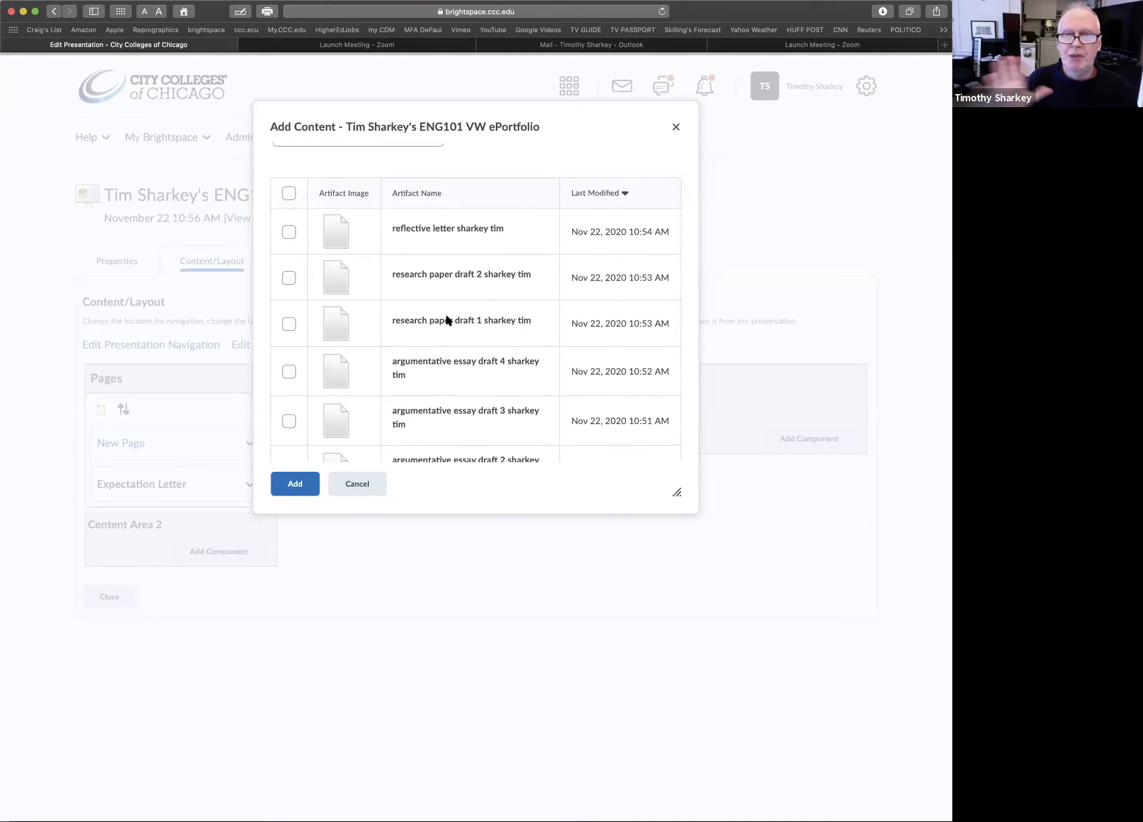
{"action": "scroll", "coordinate": [448, 320], "scroll_direction": "up", "scroll_amount": 2}
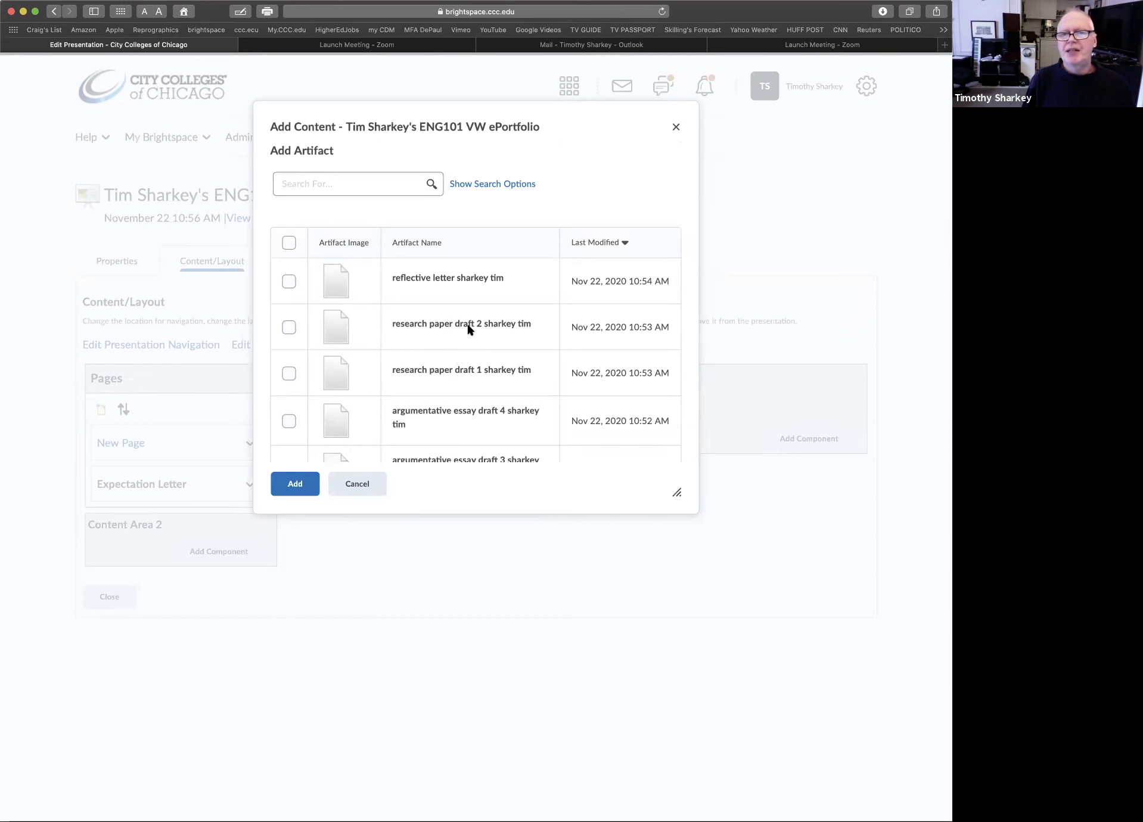
{"action": "scroll", "coordinate": [468, 327], "scroll_direction": "down", "scroll_amount": 3}
{"action": "scroll", "coordinate": [467, 329], "scroll_direction": "down", "scroll_amount": 2}
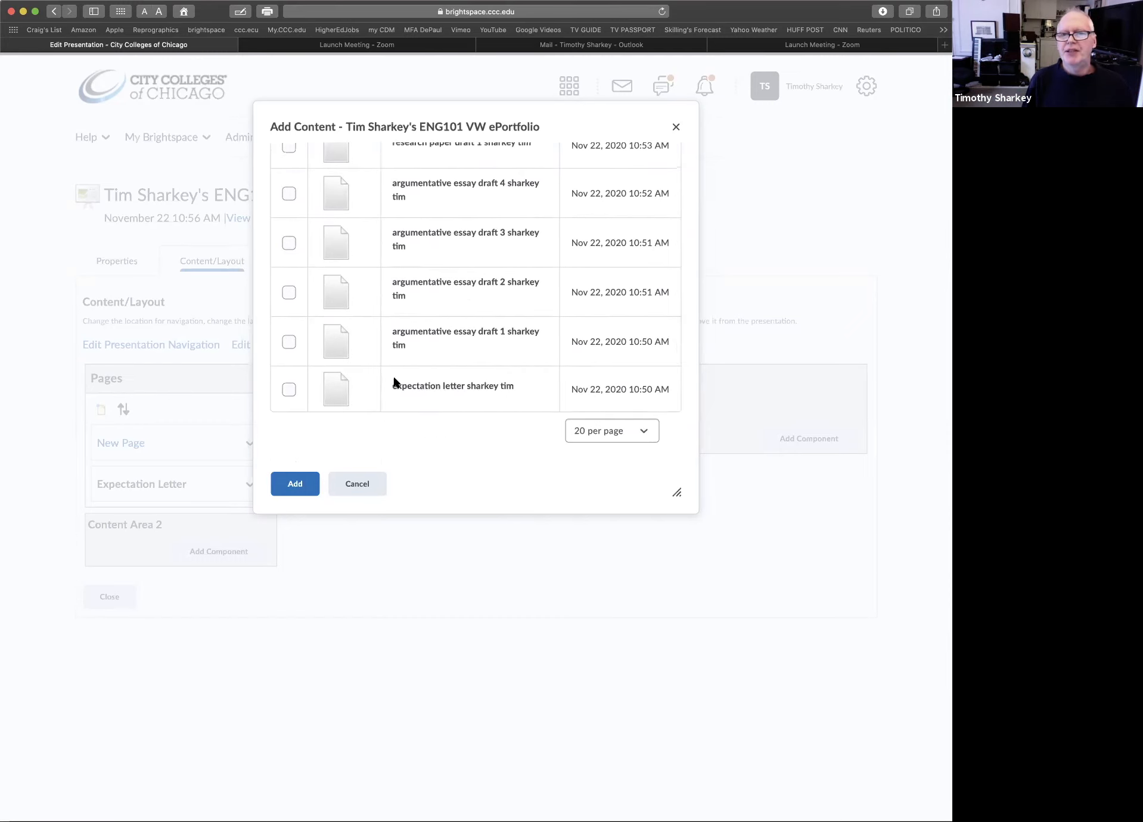
{"action": "left_click", "coordinate": [290, 389]}
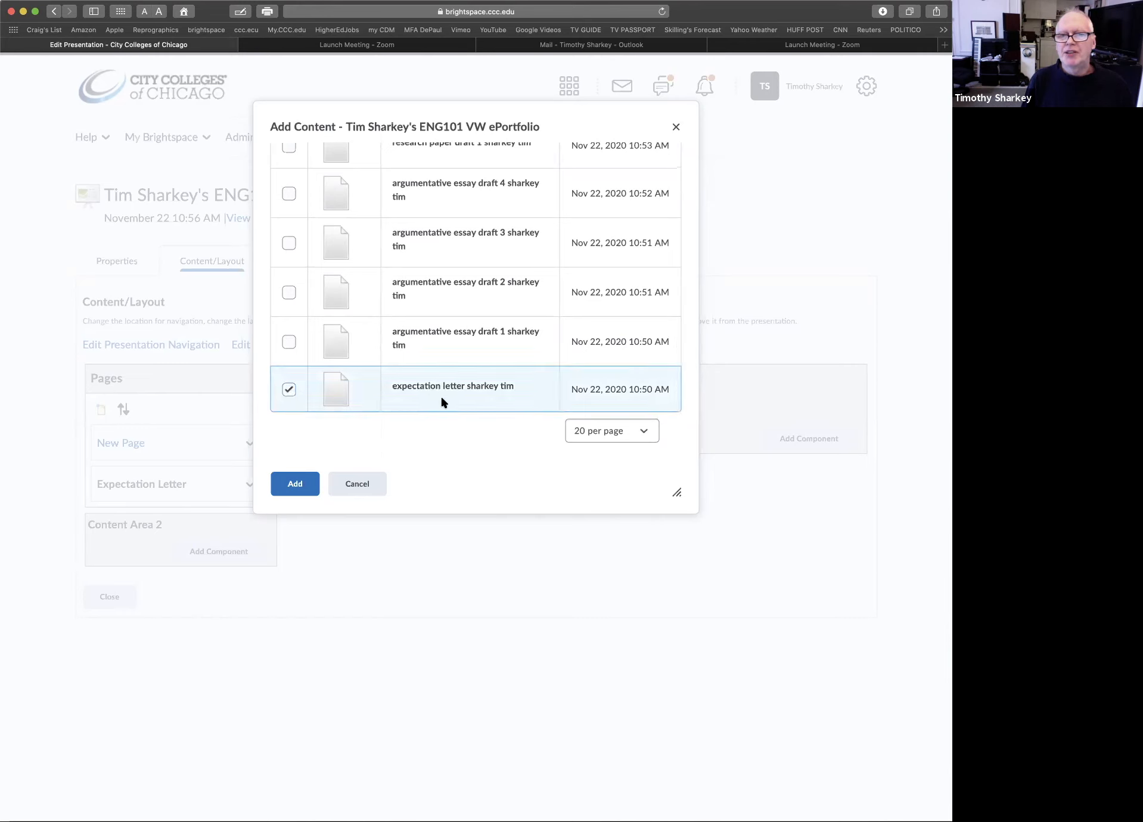
{"action": "left_click", "coordinate": [290, 486]}
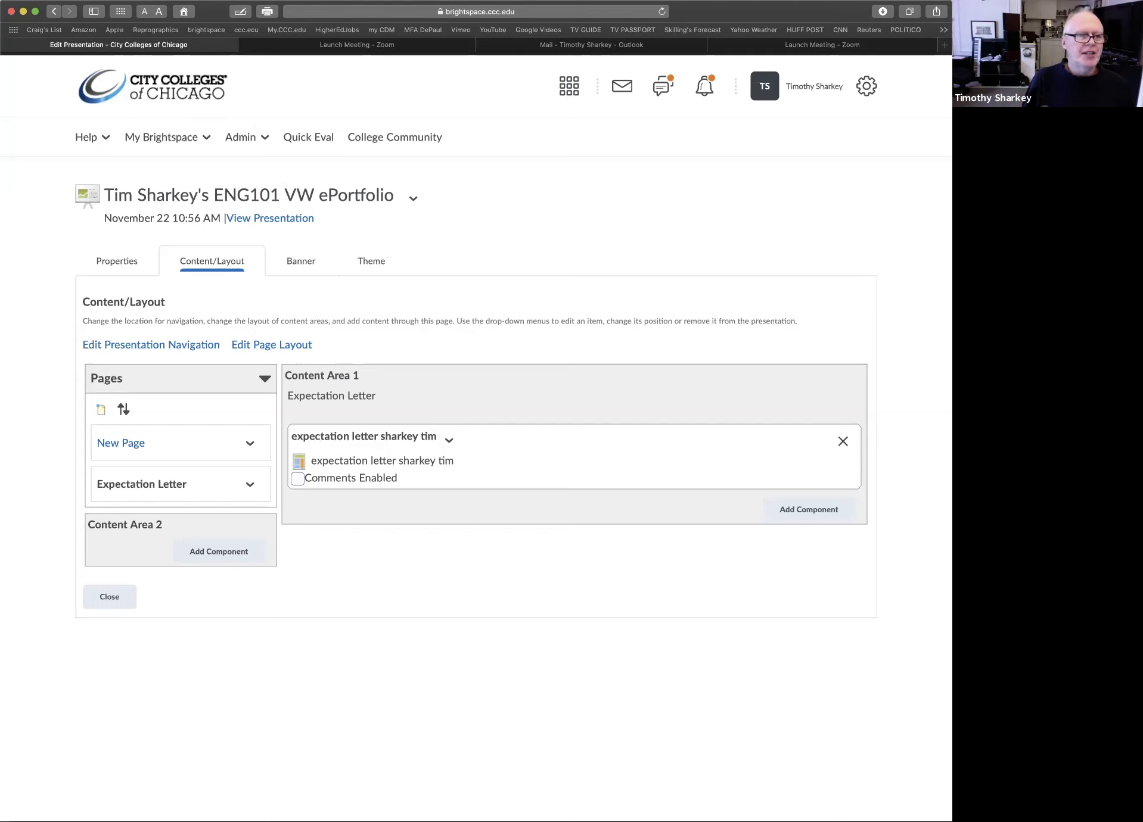
Add another page named "Argumentative Essay" to the presentation
{"action": "left_click", "coordinate": [101, 411]}
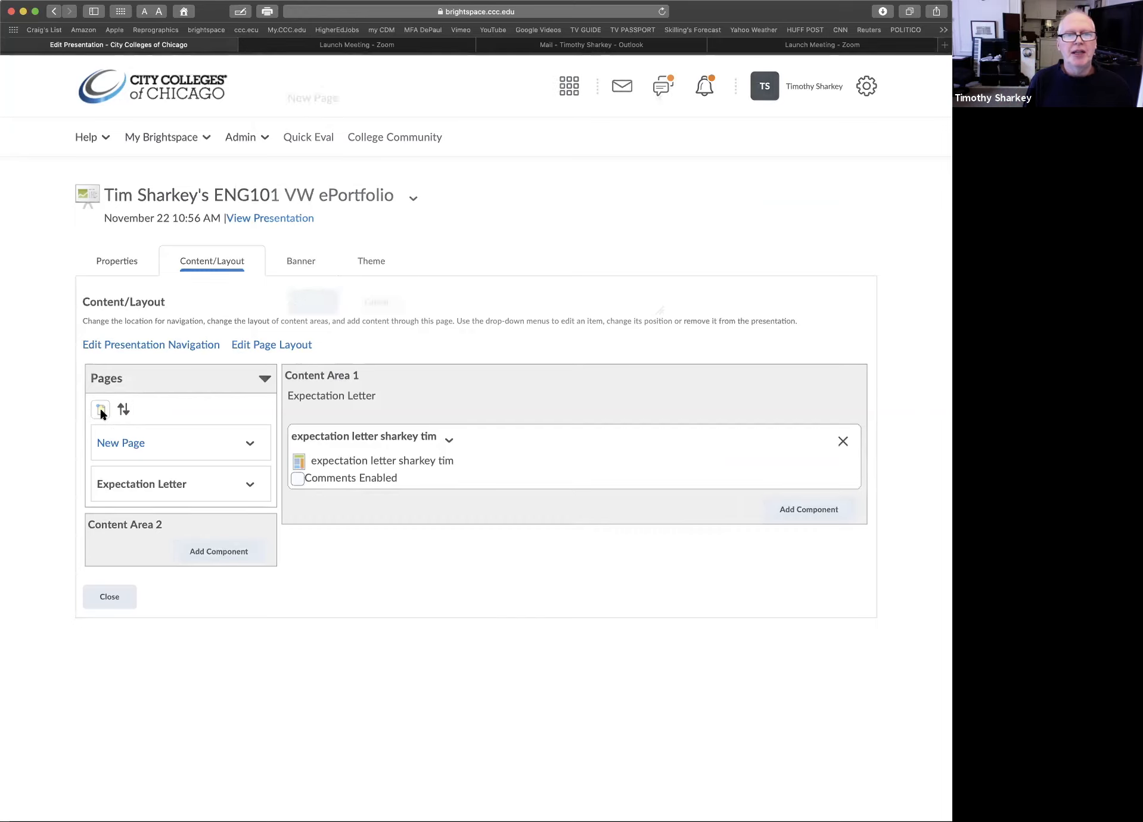
{"action": "left_click", "coordinate": [342, 174]}
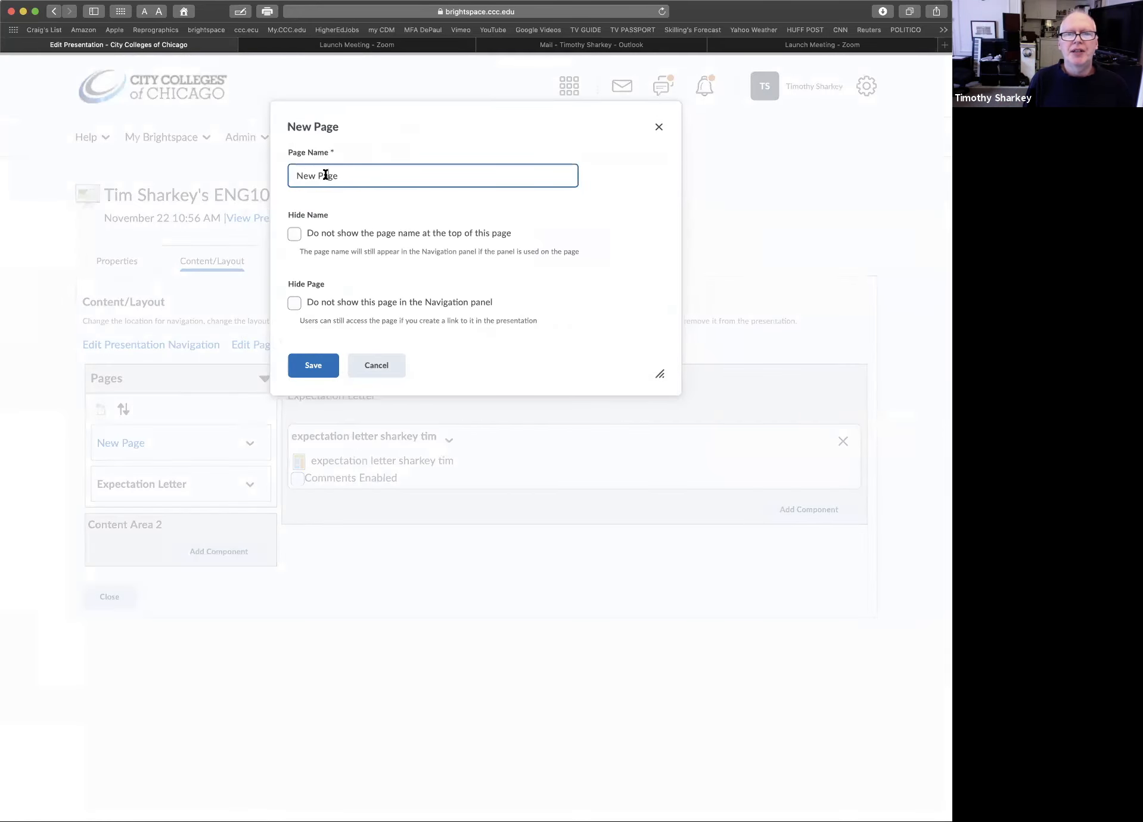
{"action": "triple_click", "coordinate": [326, 174]}
{"action": "type", "text": "Argument"}
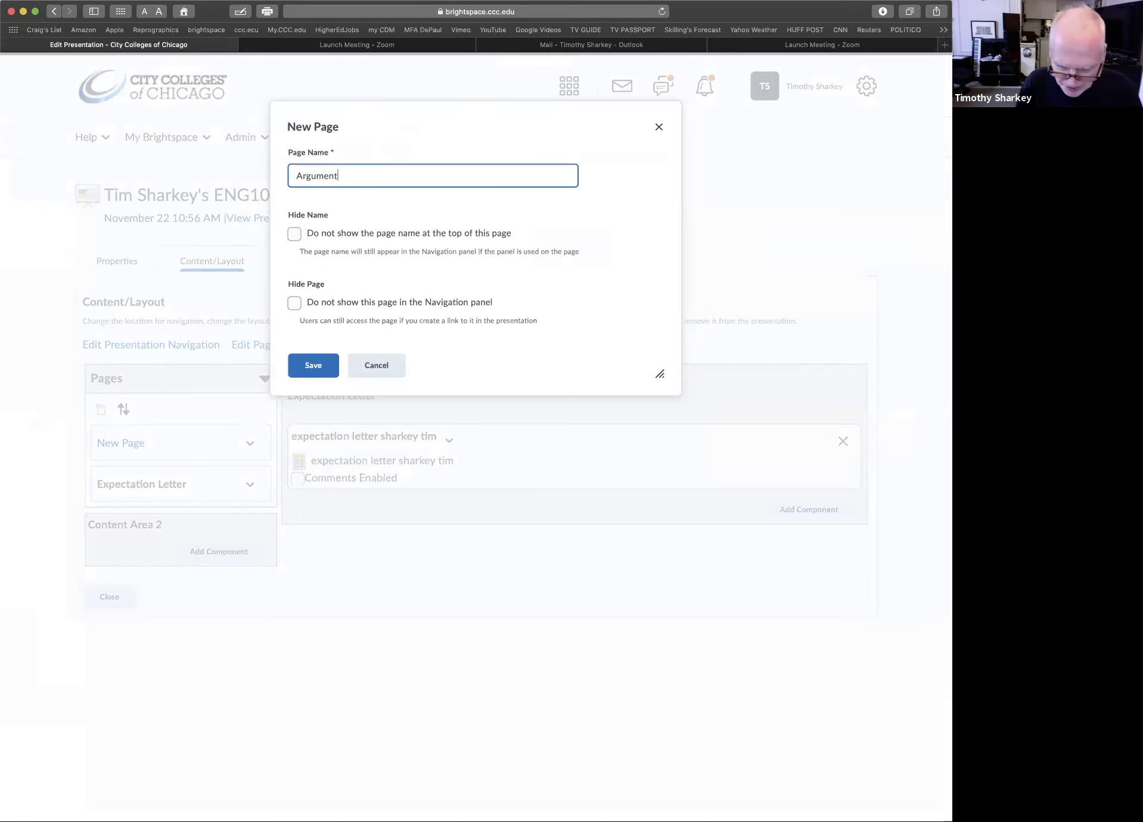
{"action": "type", "text": "ative Essay"}
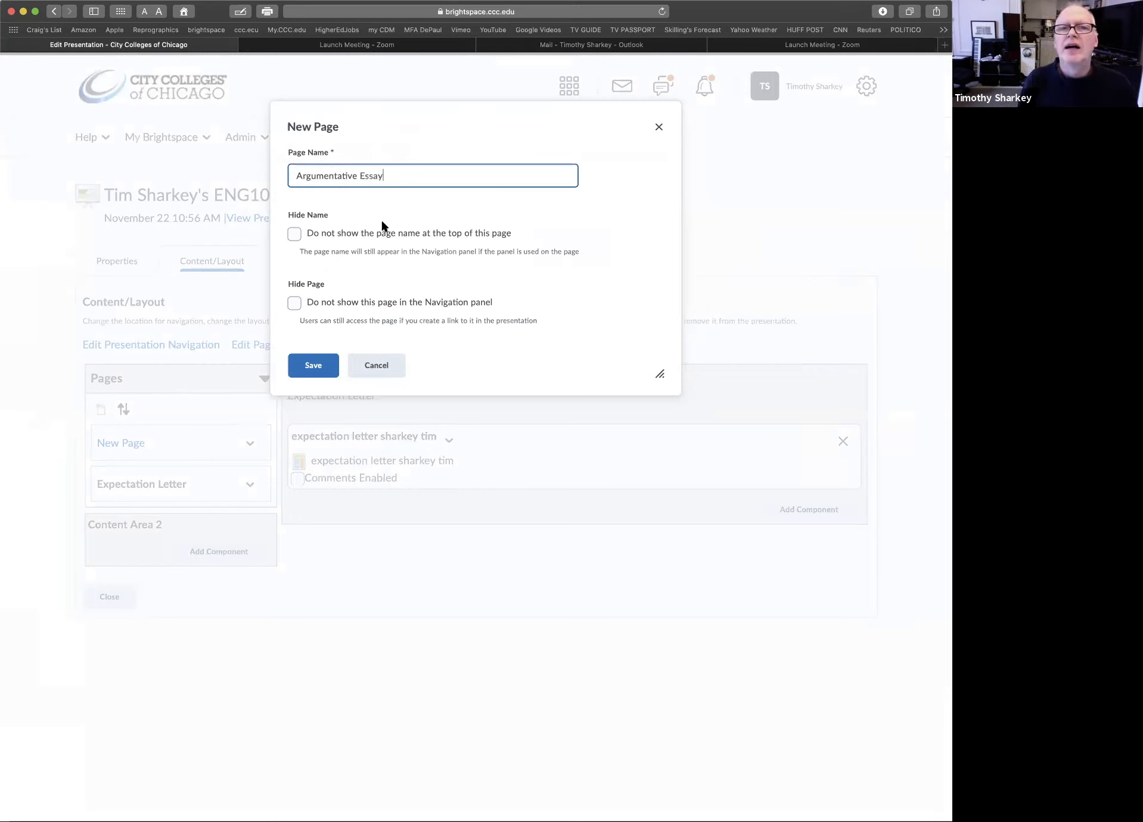
{"action": "left_click", "coordinate": [311, 368]}
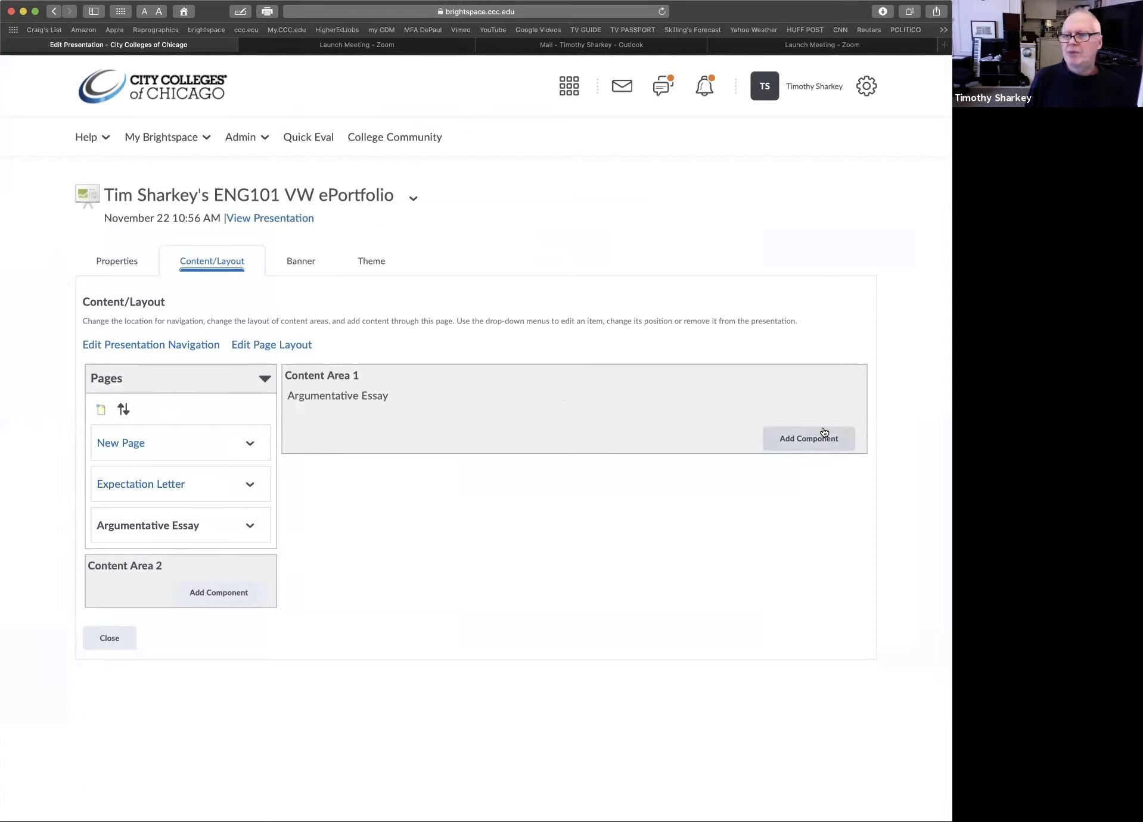
Add the argumentative essay draft 1 artifact to Content Area 1 of the Argumentative Essay page
{"action": "left_click", "coordinate": [804, 442]}
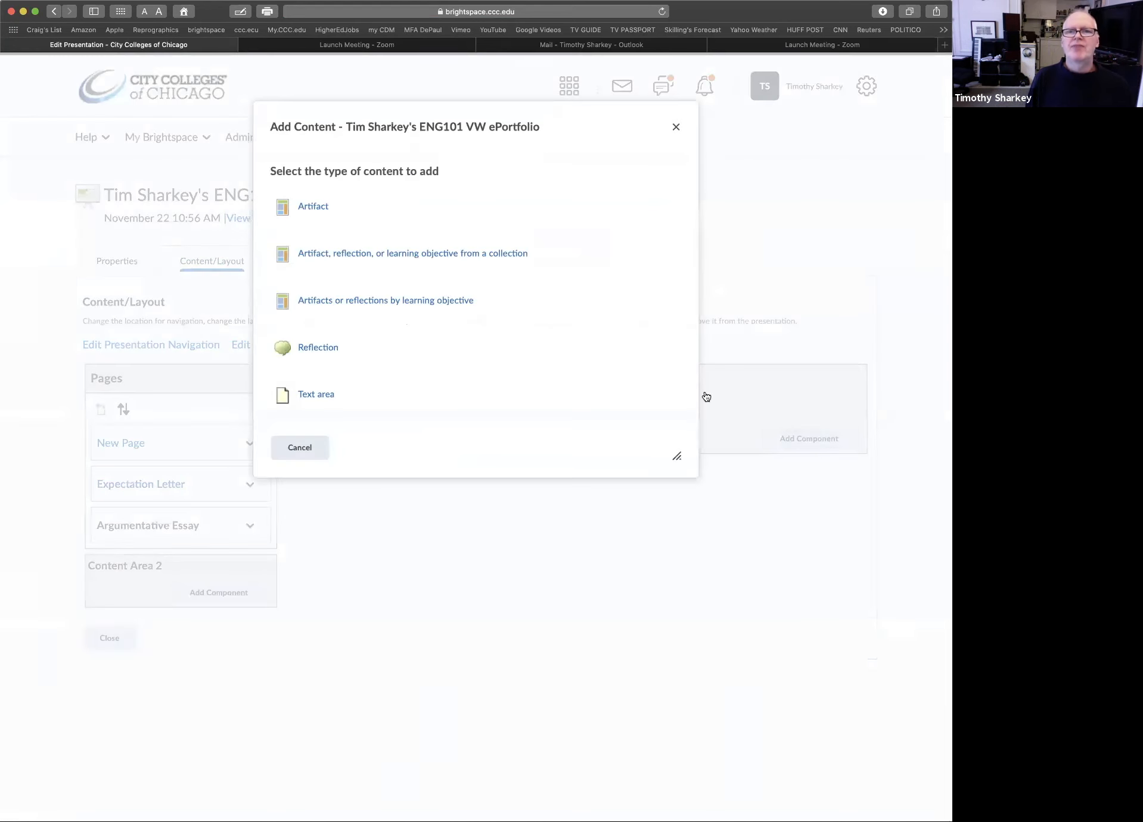
{"action": "left_click", "coordinate": [312, 207]}
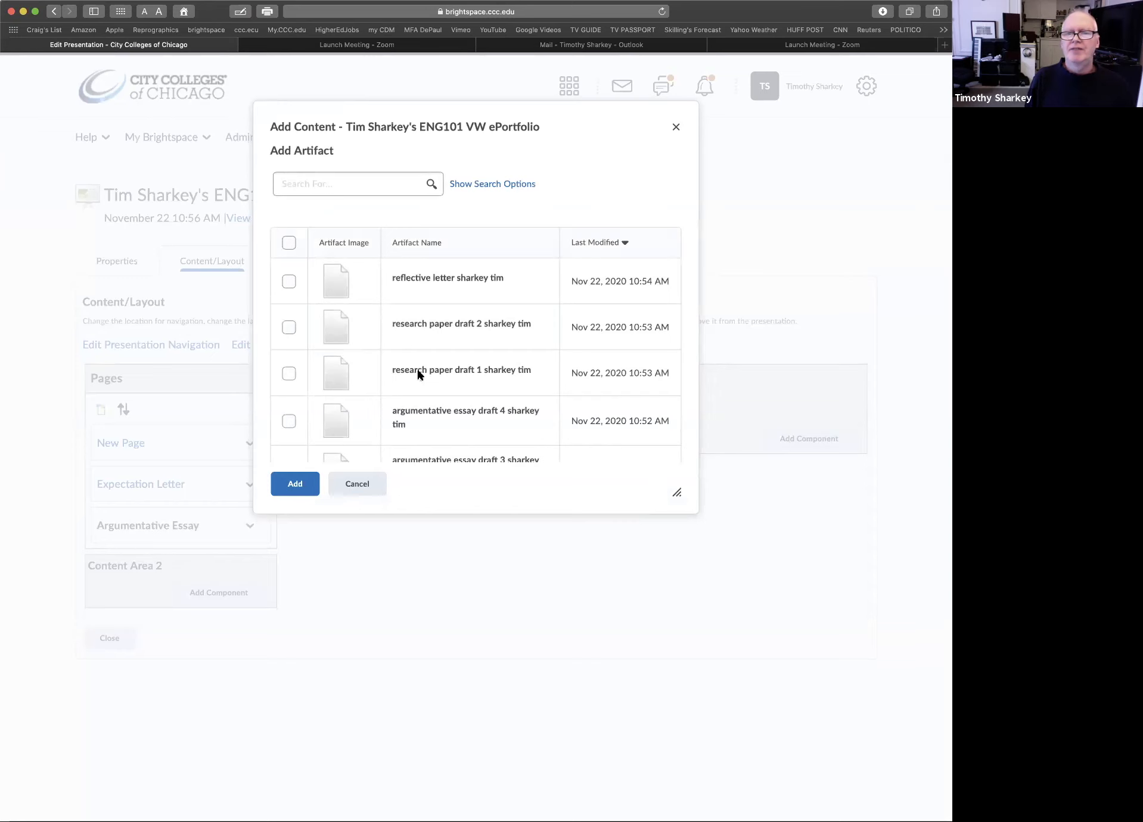
{"action": "scroll", "coordinate": [419, 375], "scroll_direction": "down", "scroll_amount": 5}
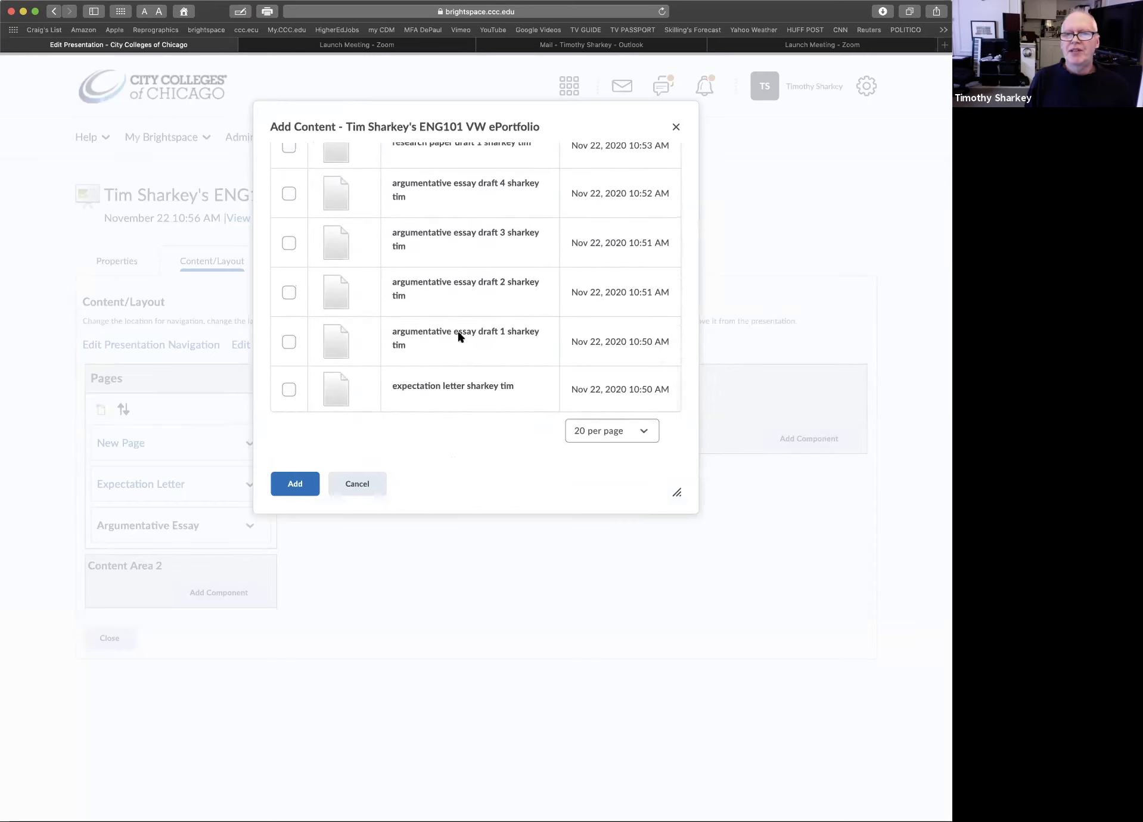
{"action": "left_click", "coordinate": [288, 342]}
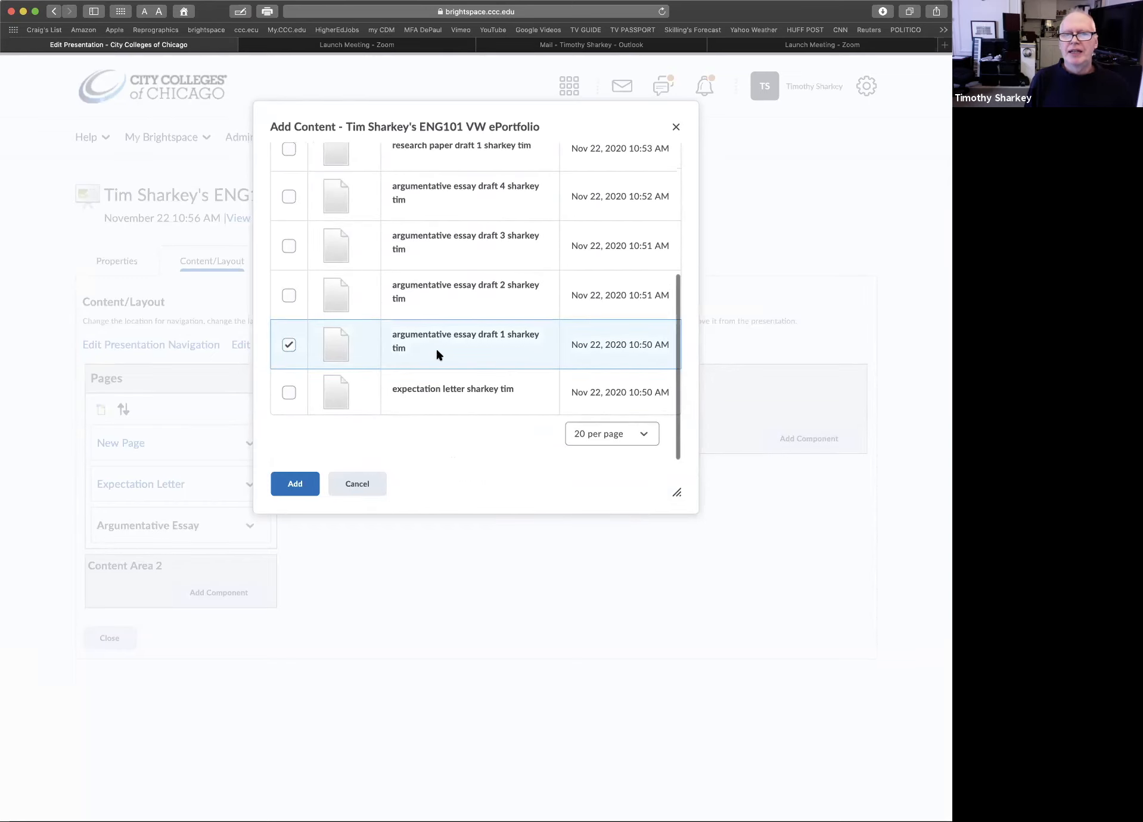
{"action": "left_click", "coordinate": [293, 485]}
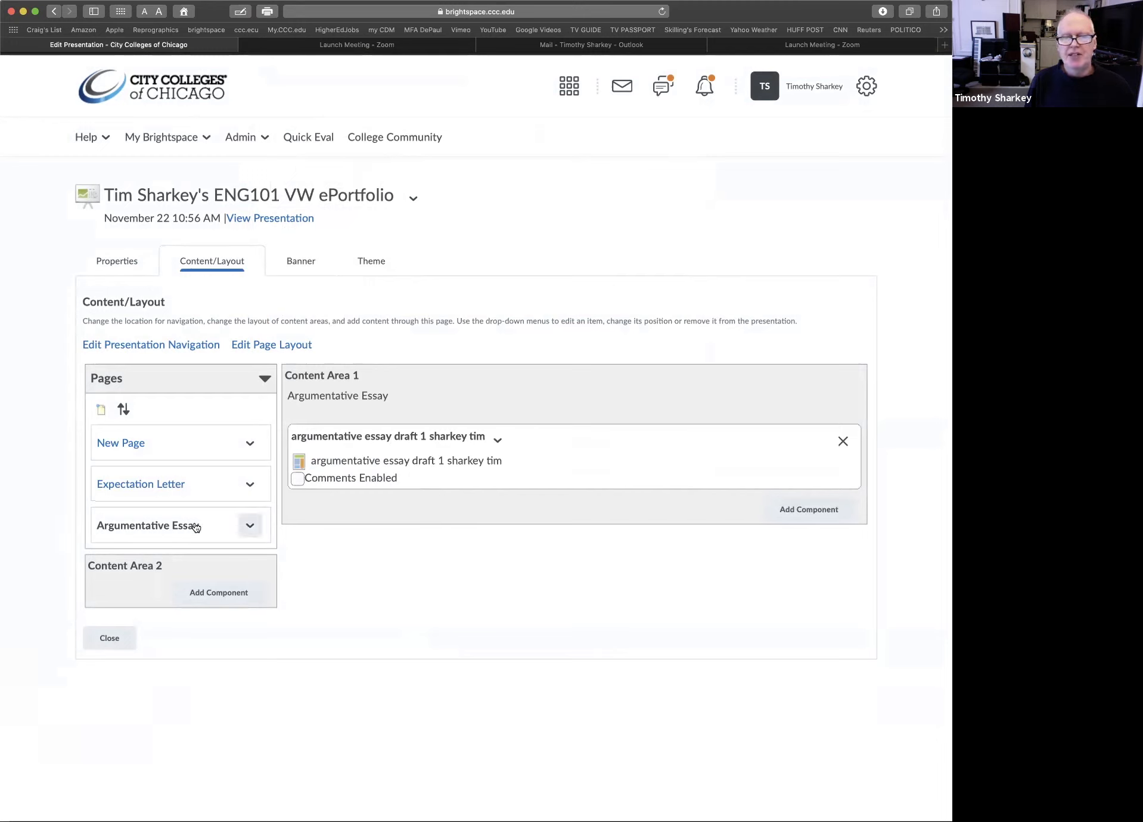
Add the argumentative essay draft 2 artifact below draft 1 on the Argumentative Essay page
{"action": "left_click", "coordinate": [799, 511]}
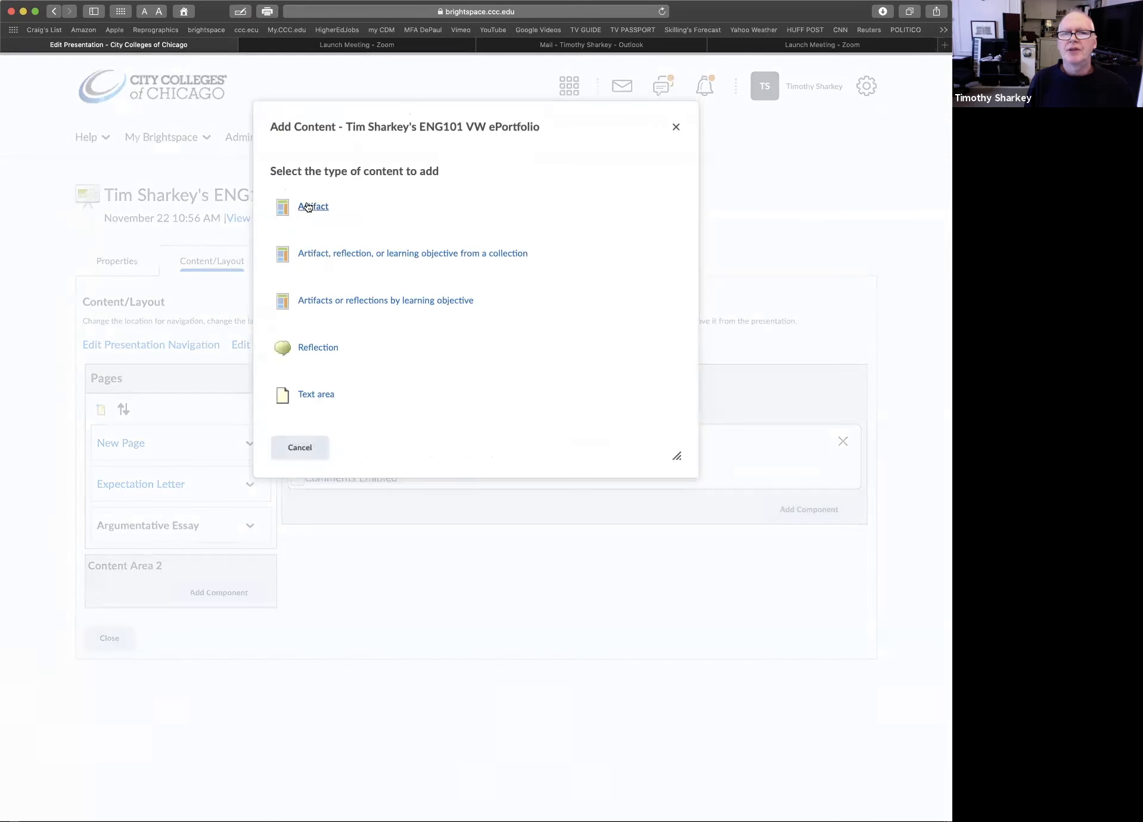
{"action": "left_click", "coordinate": [308, 207]}
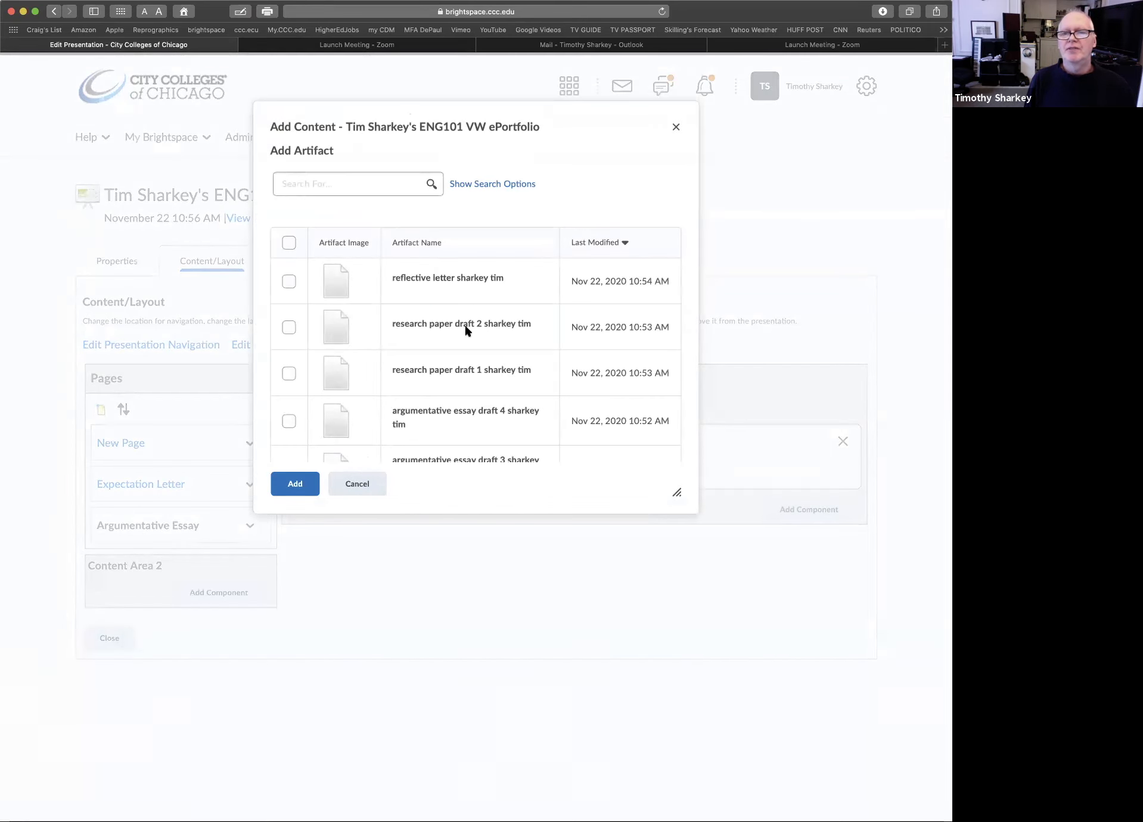
{"action": "scroll", "coordinate": [463, 327], "scroll_direction": "down", "scroll_amount": 5}
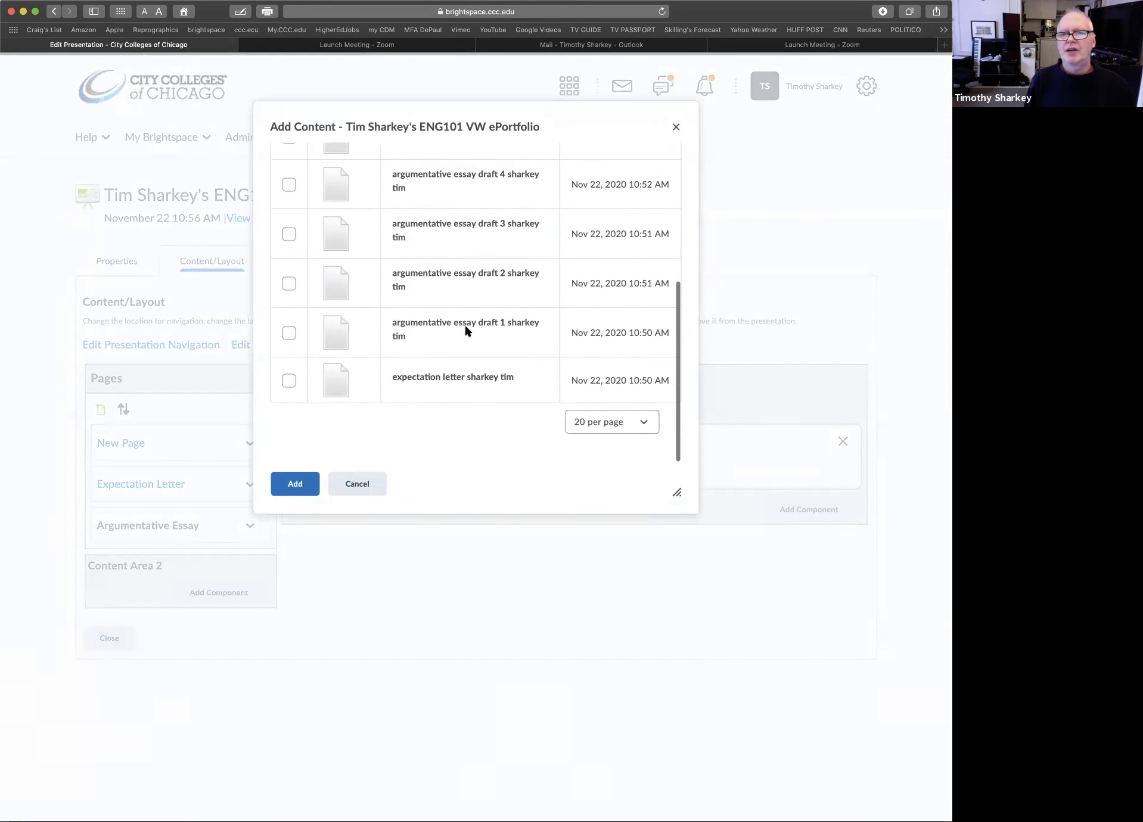
{"action": "left_click", "coordinate": [288, 293]}
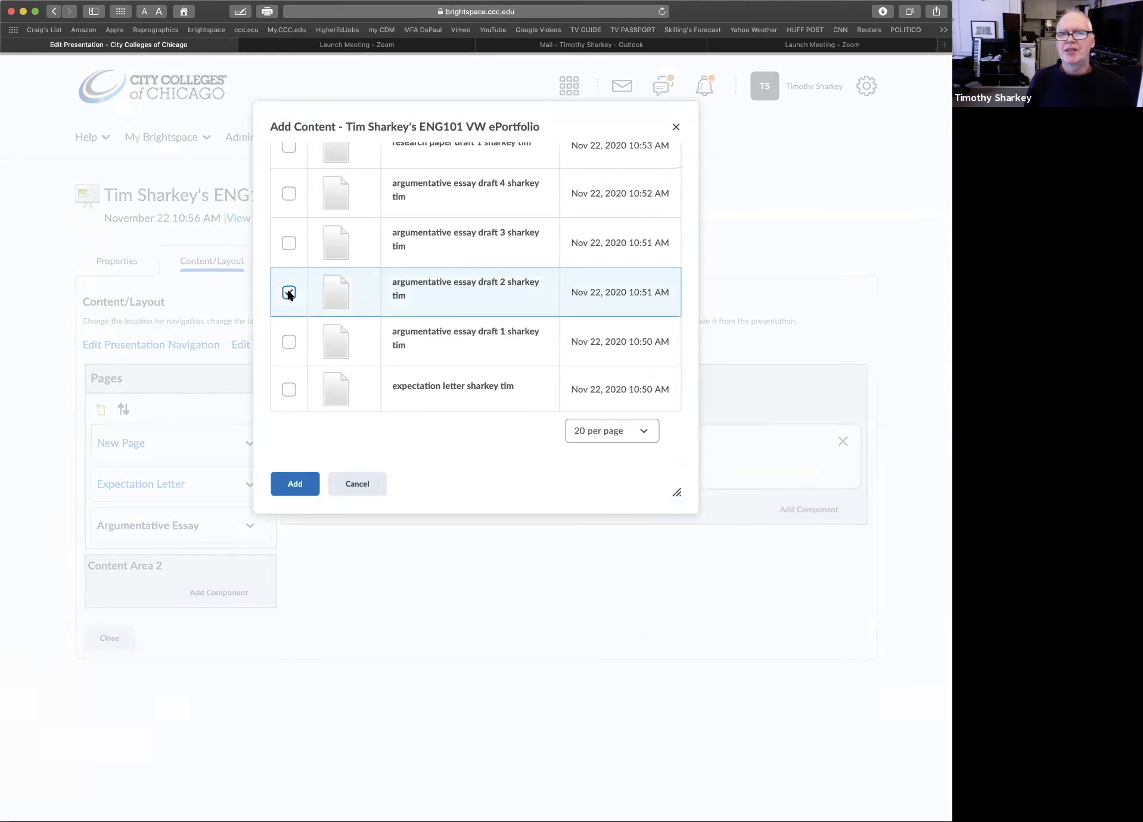
{"action": "left_click", "coordinate": [294, 485]}
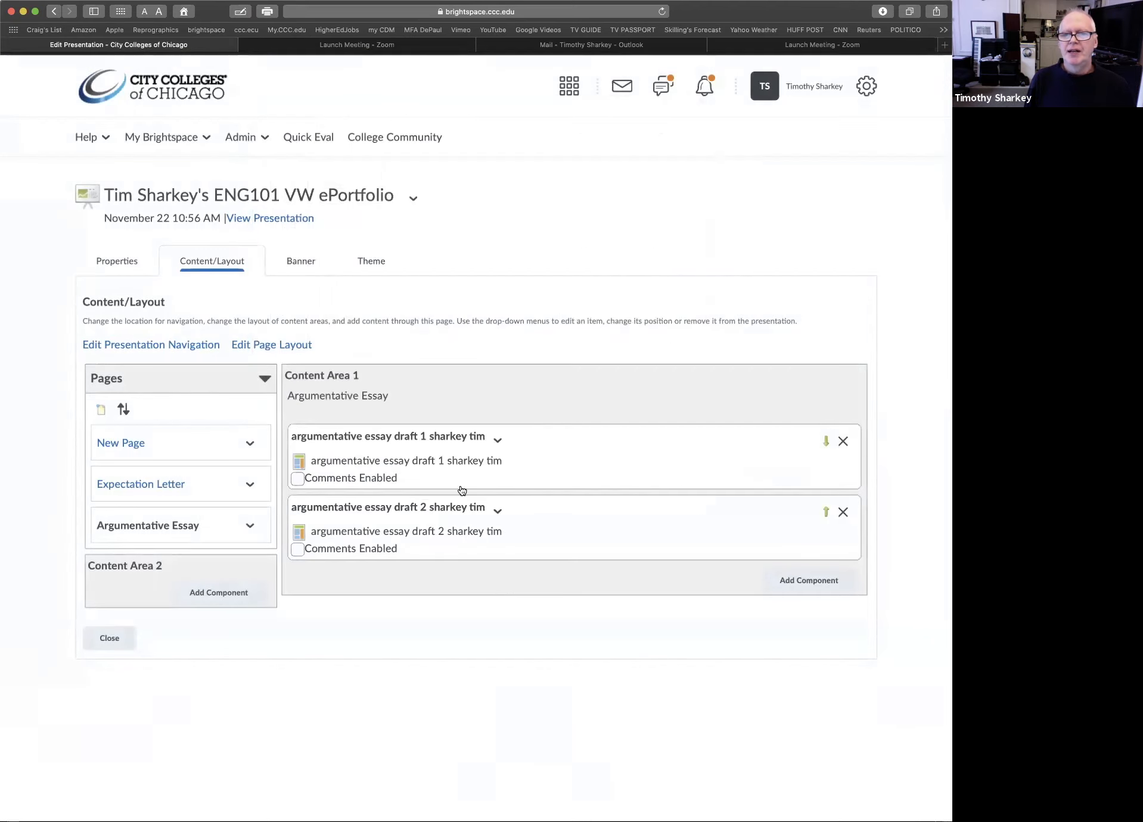
Add the argumentative essay draft 3 artifact below draft 2 on the Argumentative Essay page
{"action": "left_click", "coordinate": [807, 581]}
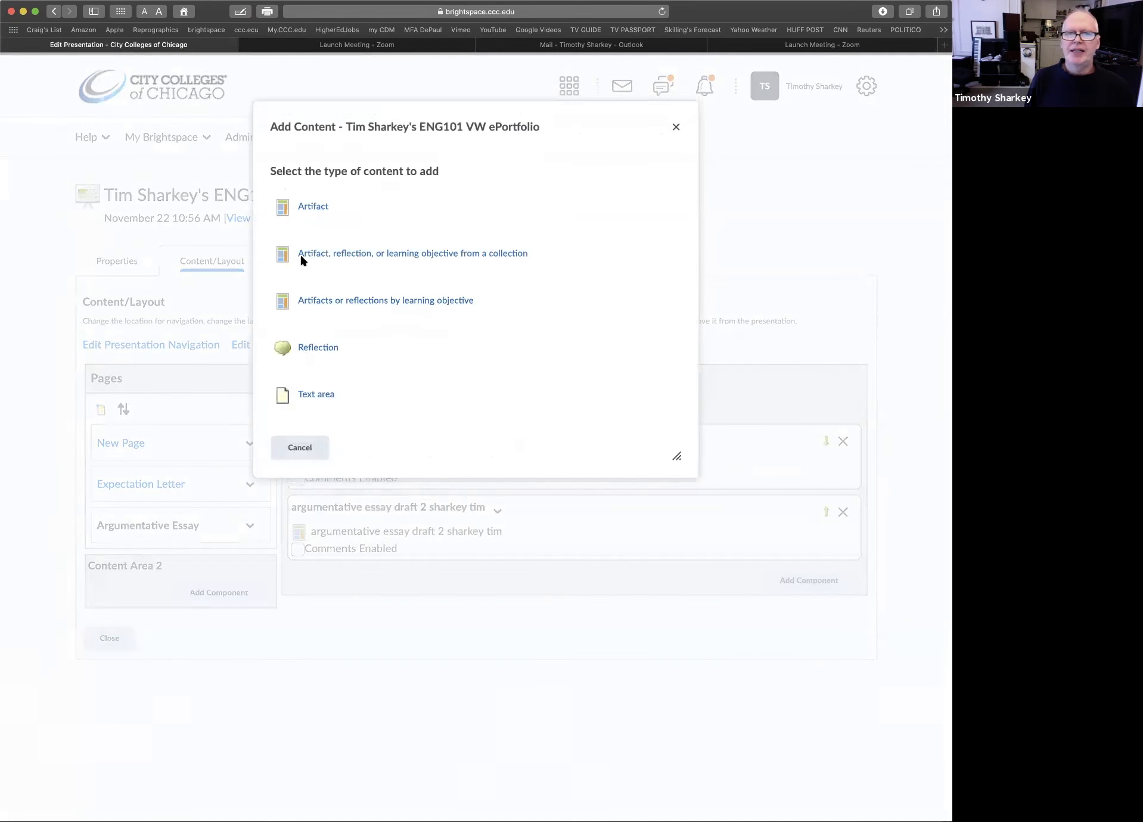
{"action": "left_click", "coordinate": [304, 206]}
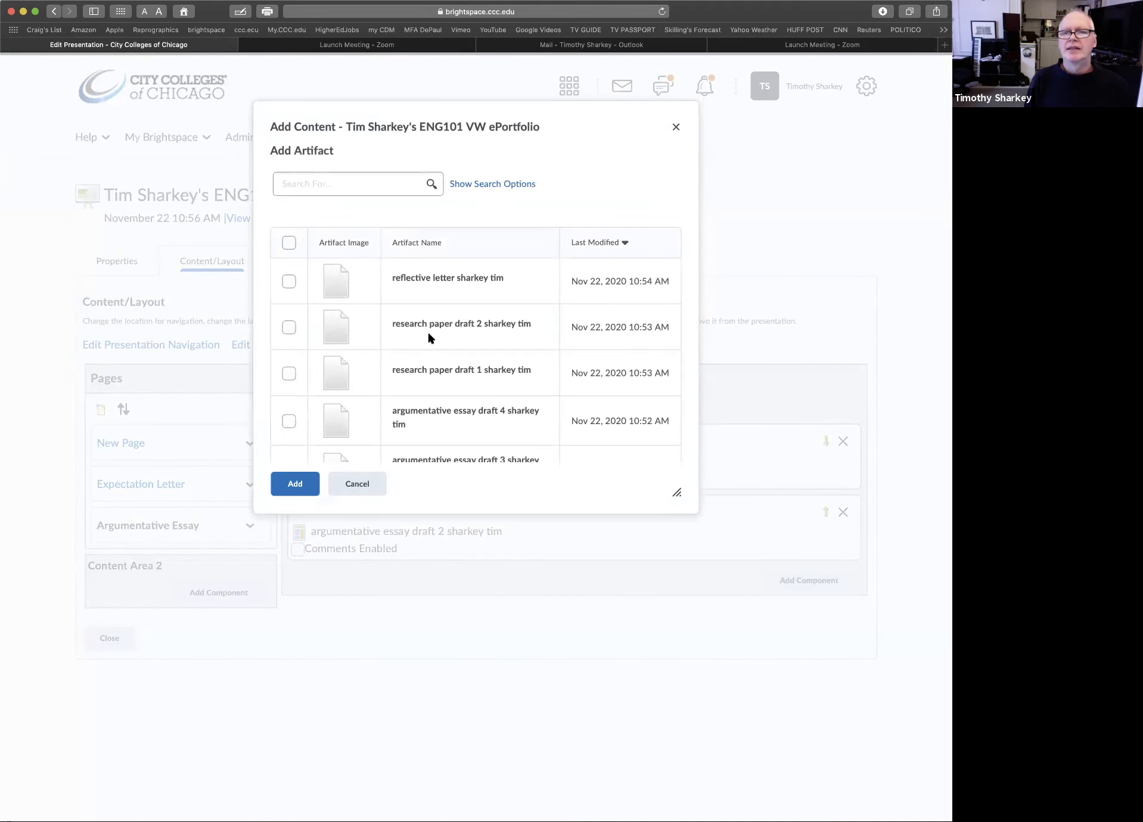
{"action": "scroll", "coordinate": [429, 334], "scroll_direction": "down", "scroll_amount": 5}
{"action": "left_click", "coordinate": [287, 243]}
{"action": "left_click", "coordinate": [295, 483]}
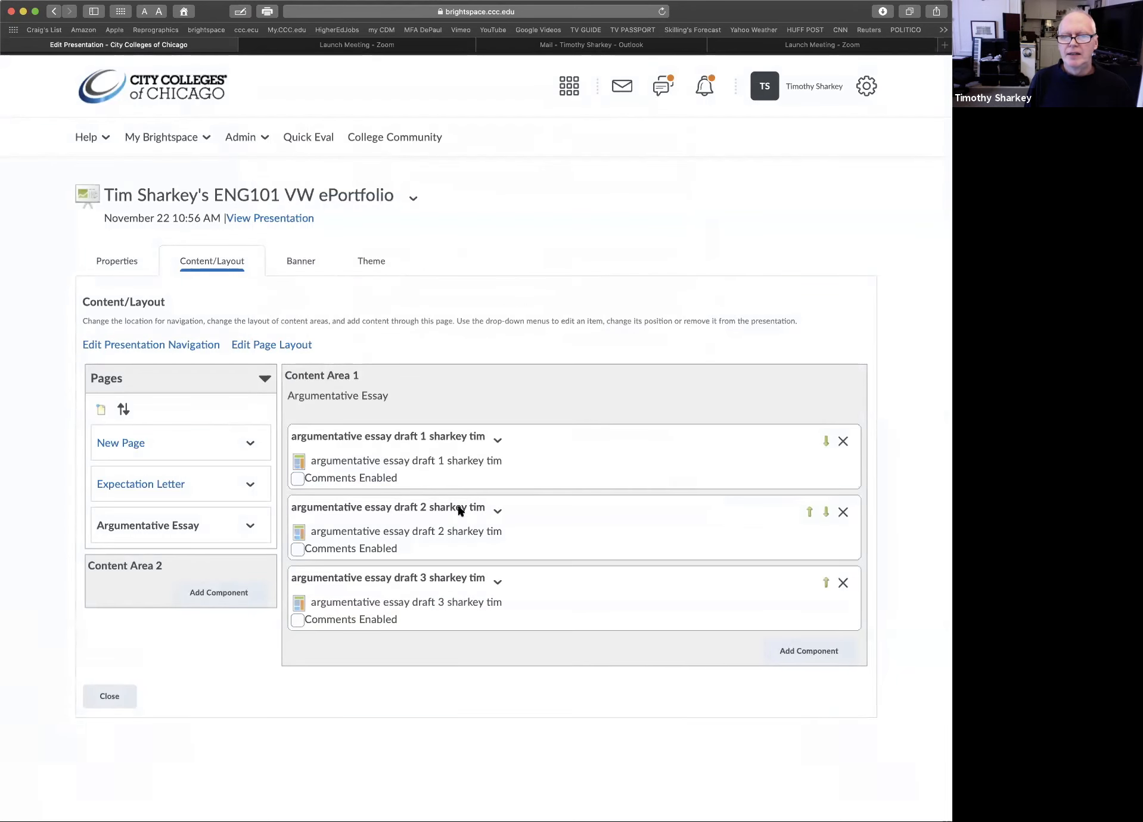
Add the argumentative essay draft 4 artifact below draft 3 on the Argumentative Essay page
{"action": "left_click", "coordinate": [804, 651]}
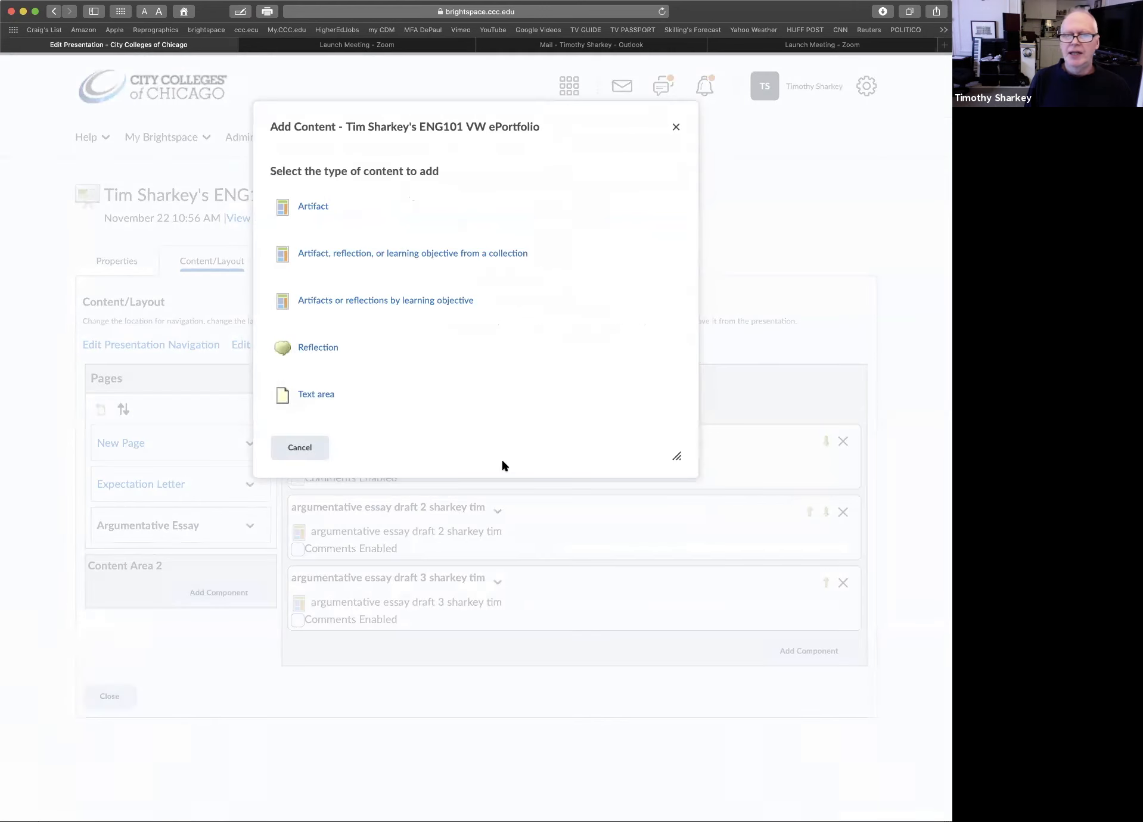
{"action": "left_click", "coordinate": [312, 207]}
{"action": "scroll", "coordinate": [390, 334], "scroll_direction": "down", "scroll_amount": 5}
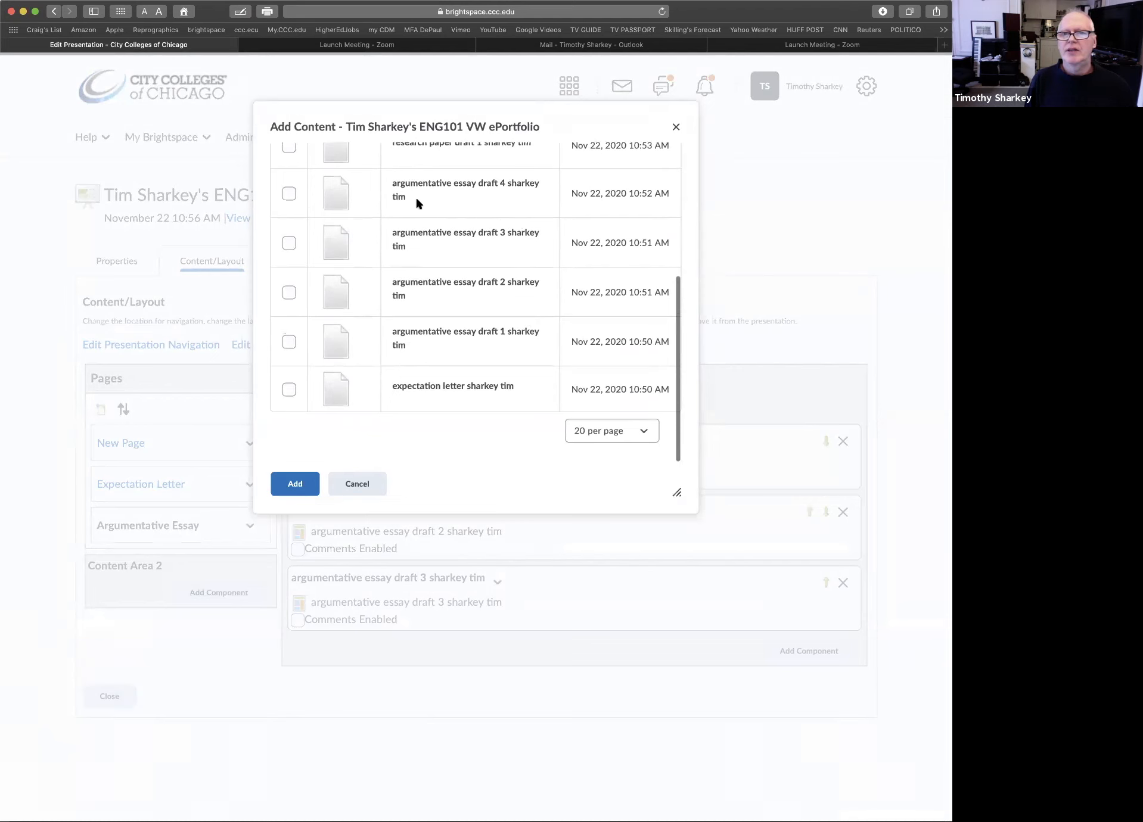
{"action": "left_click", "coordinate": [289, 194]}
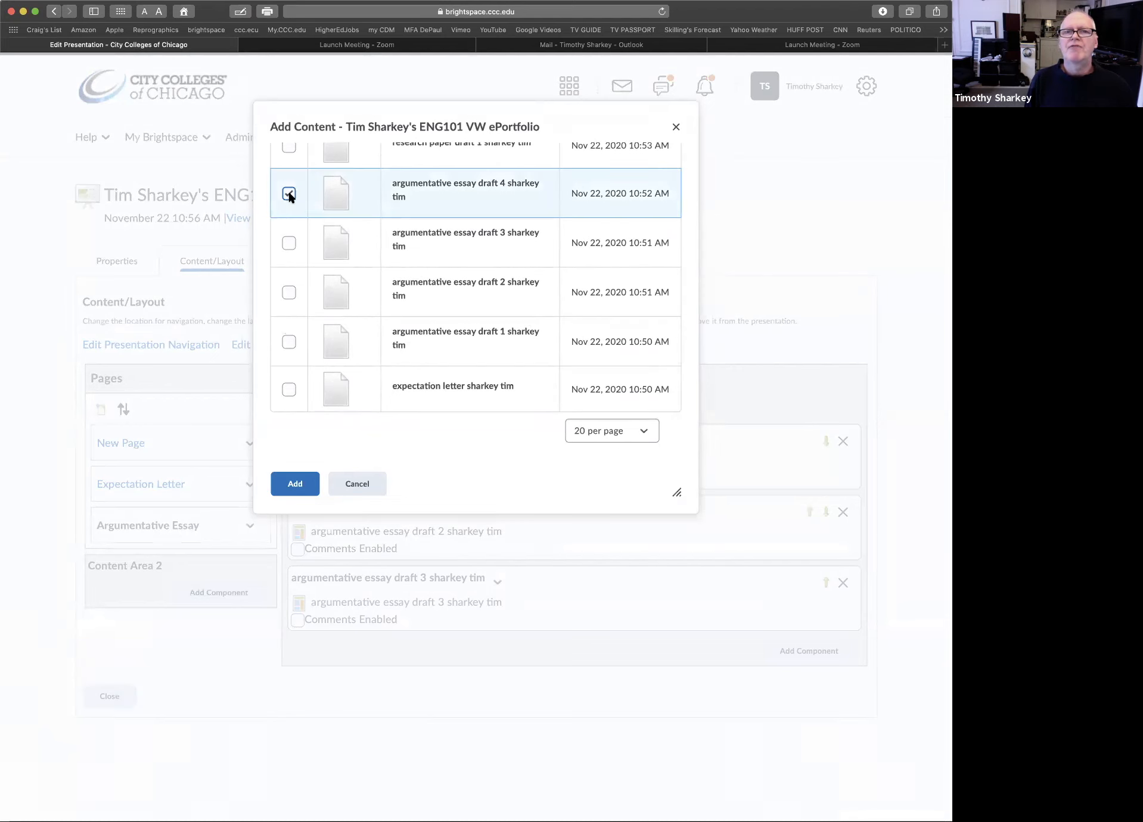
{"action": "left_click", "coordinate": [297, 484]}
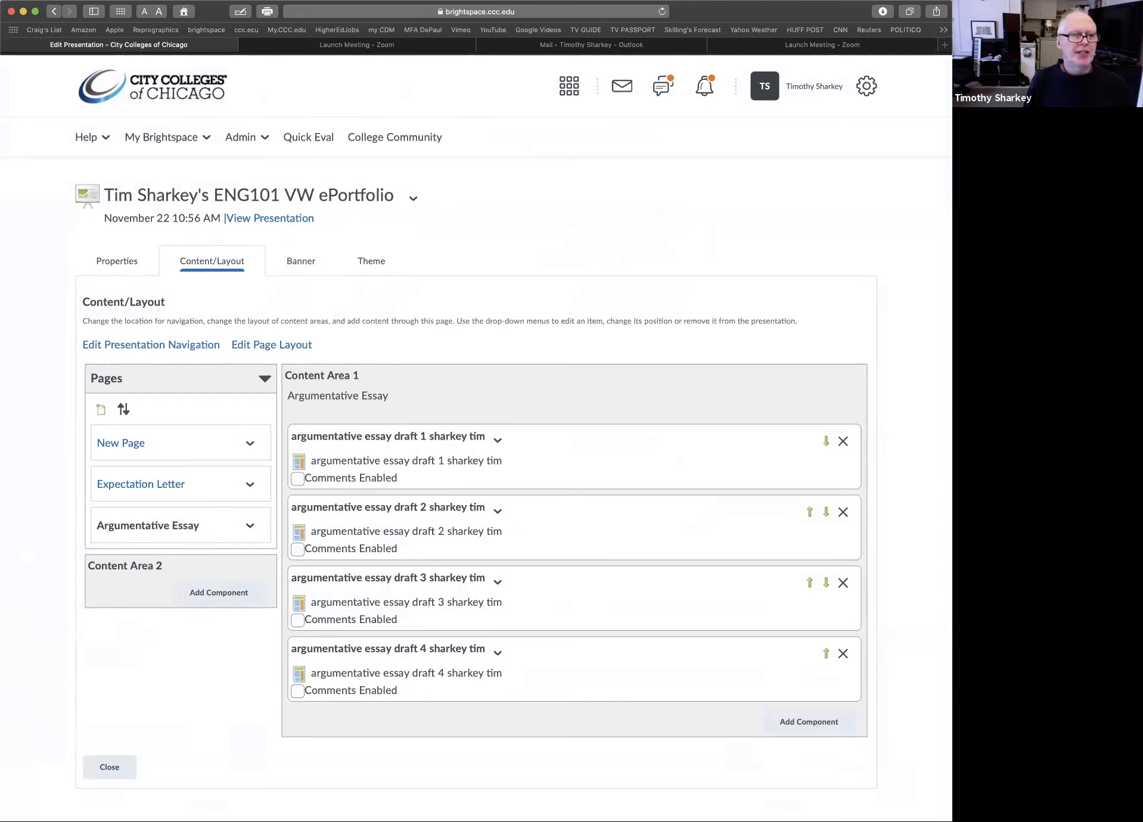
Add another page named "Research Paper" to the presentation
{"action": "left_click", "coordinate": [100, 412]}
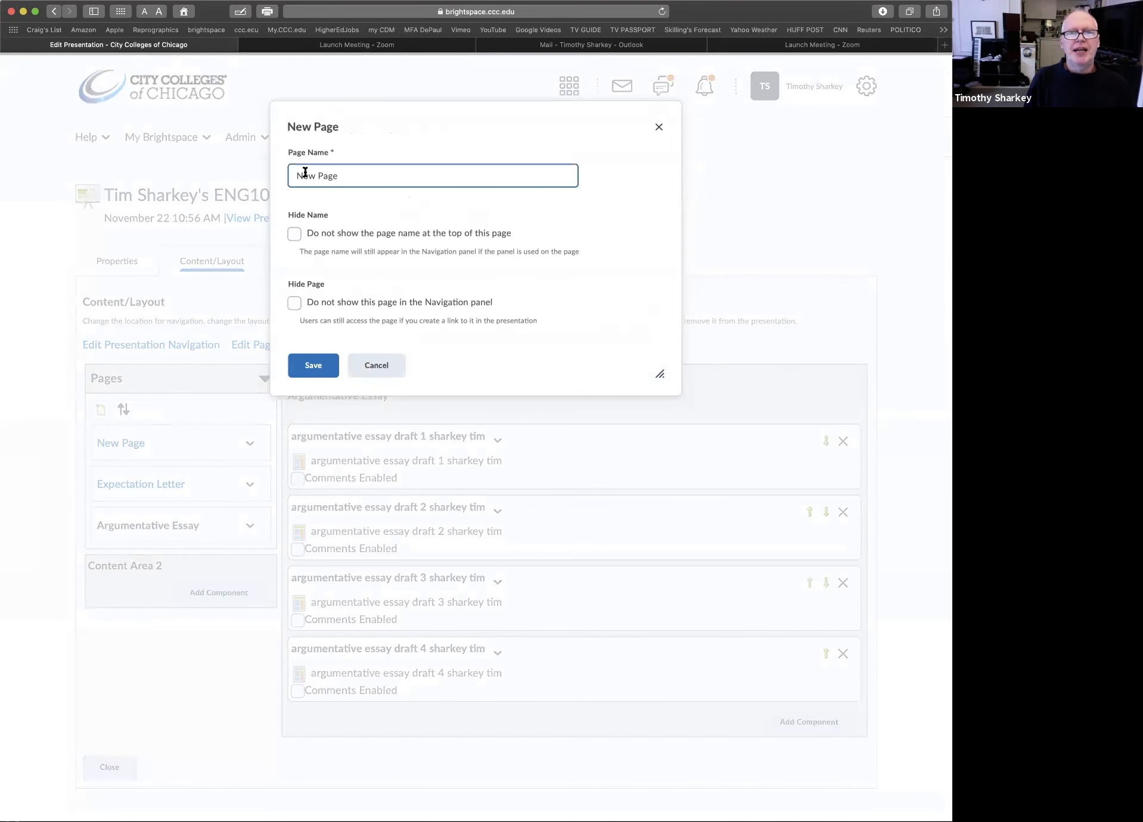
{"action": "triple_click", "coordinate": [305, 172]}
{"action": "type", "text": "Research"}
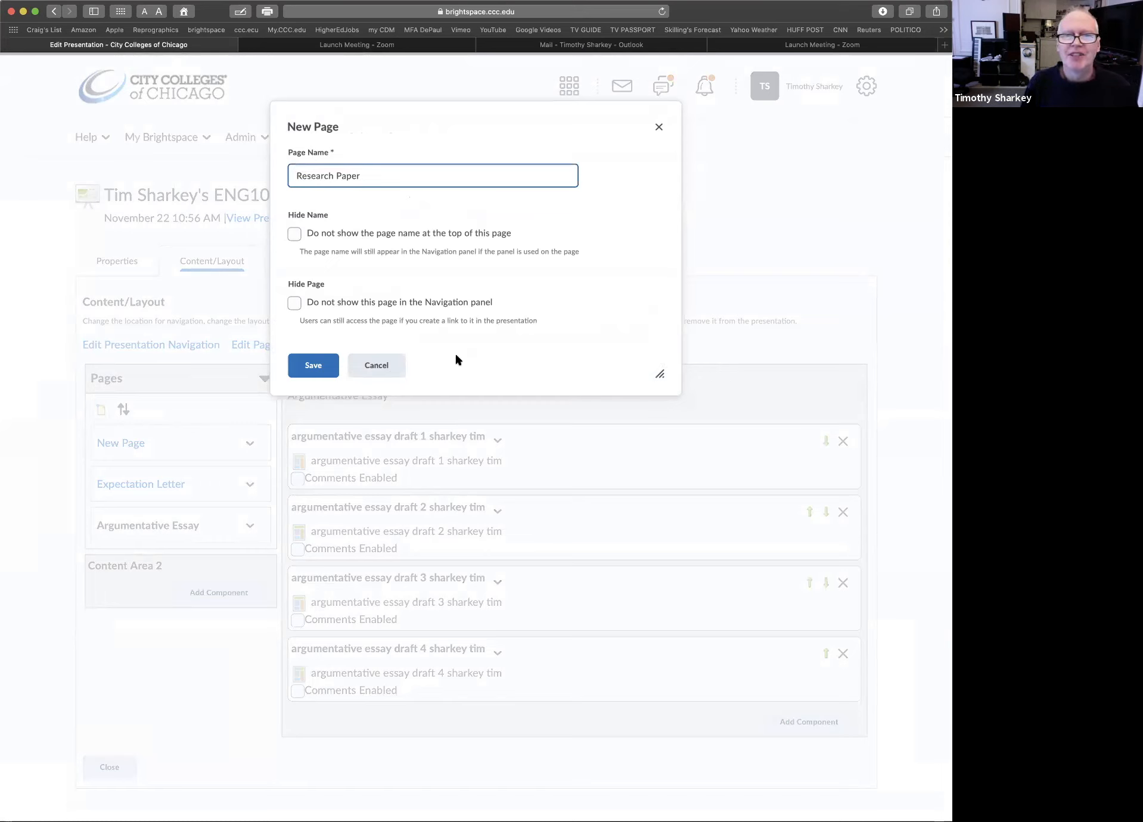
{"action": "left_click", "coordinate": [307, 367]}
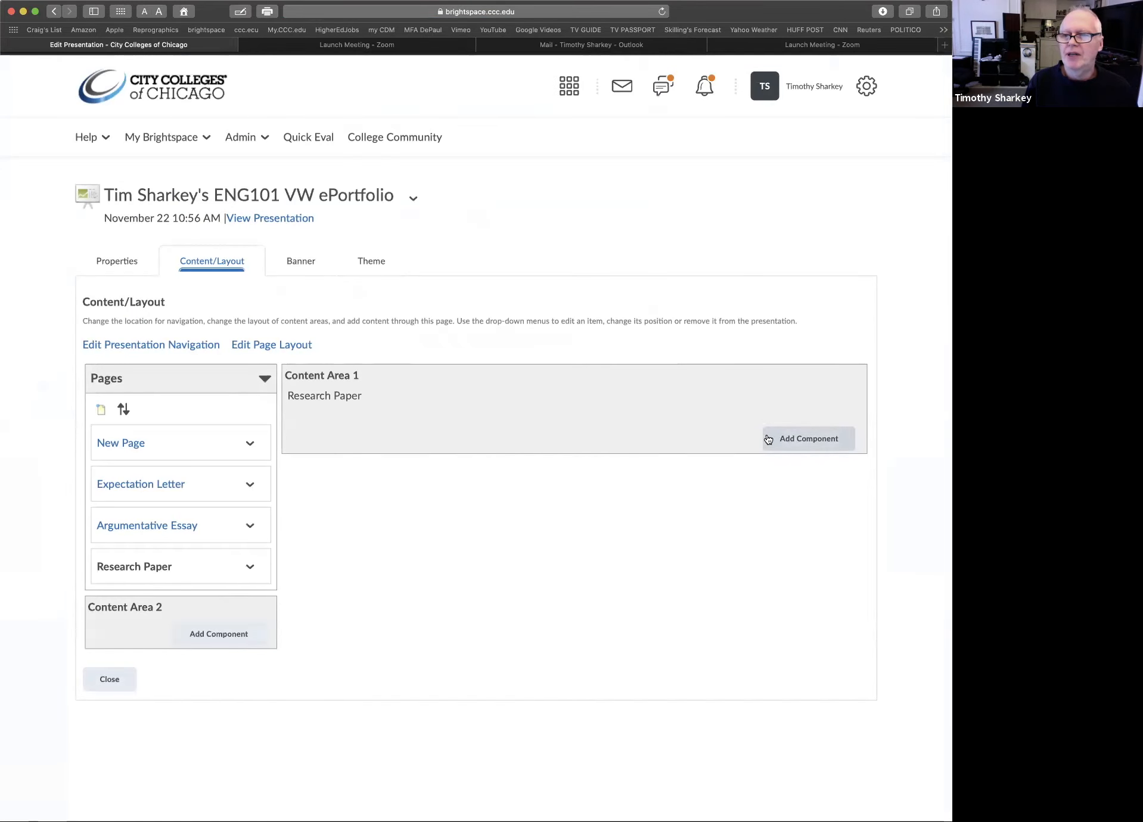
Add the research paper draft 1 artifact to Content Area 1 of the Research Paper page
{"action": "left_click", "coordinate": [788, 438]}
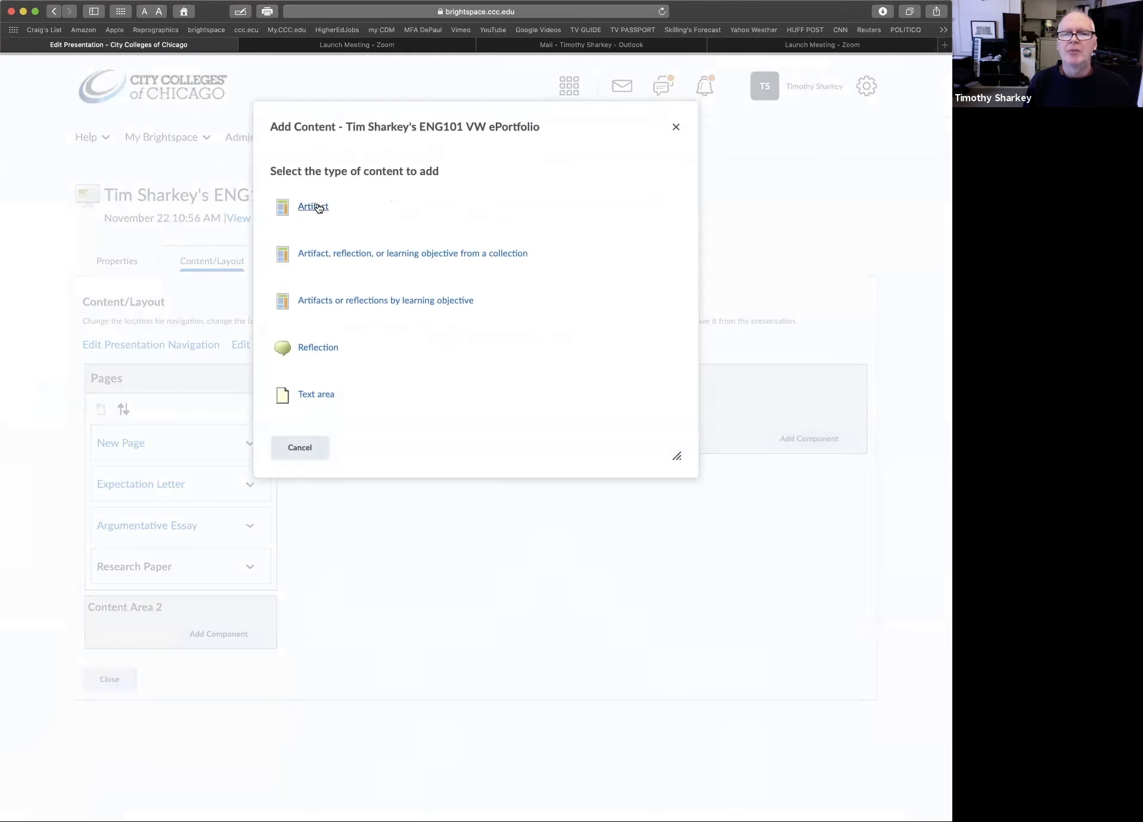
{"action": "left_click", "coordinate": [317, 207]}
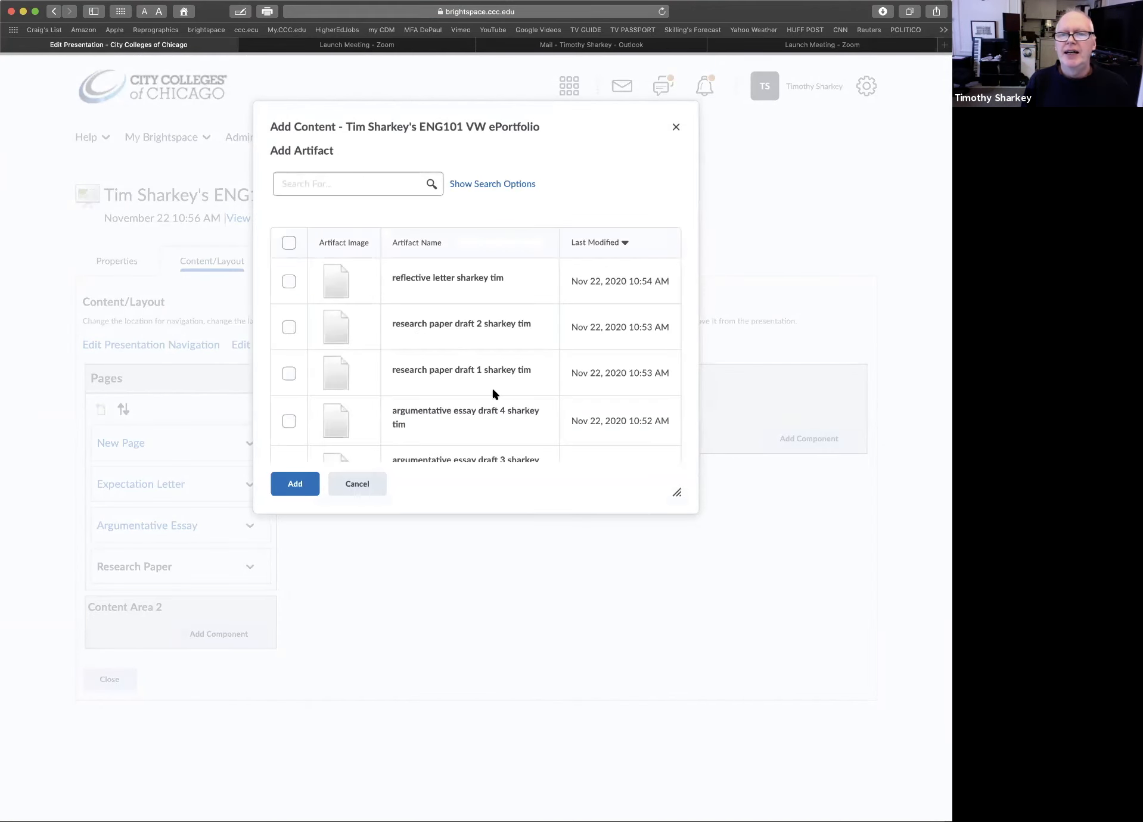
{"action": "left_click", "coordinate": [289, 373]}
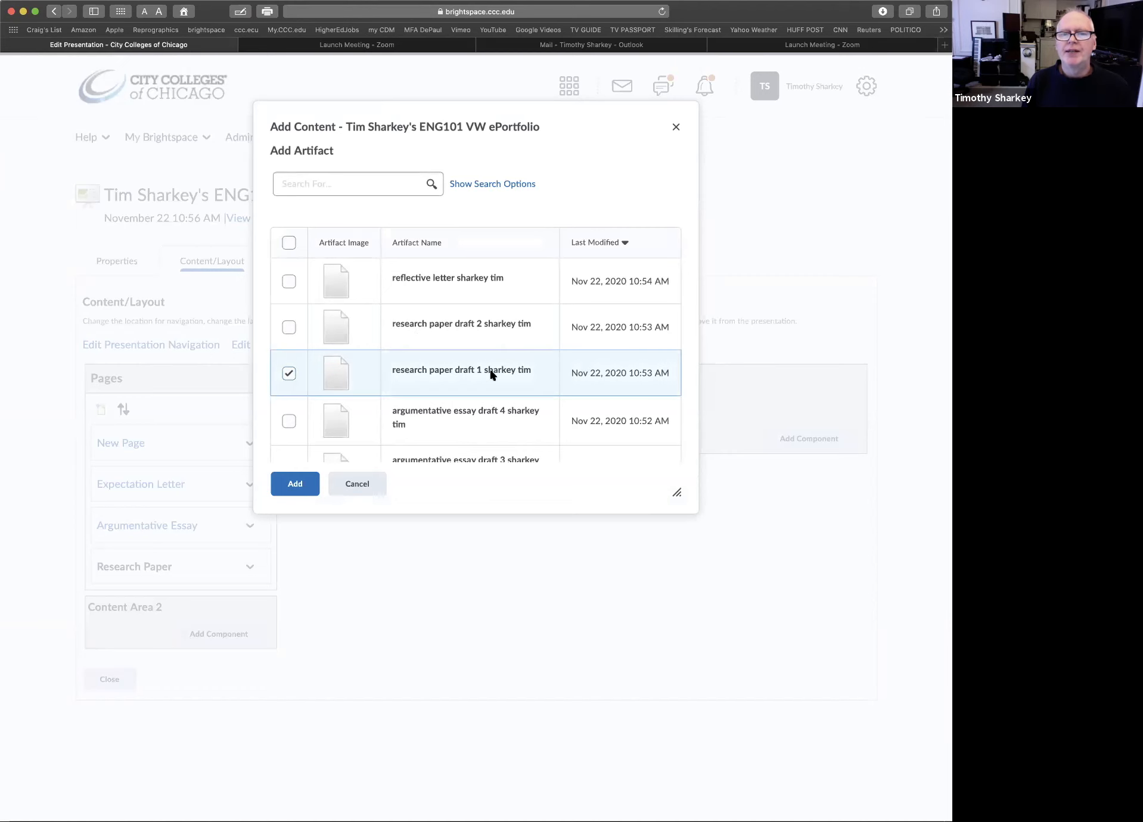
{"action": "left_click", "coordinate": [293, 484]}
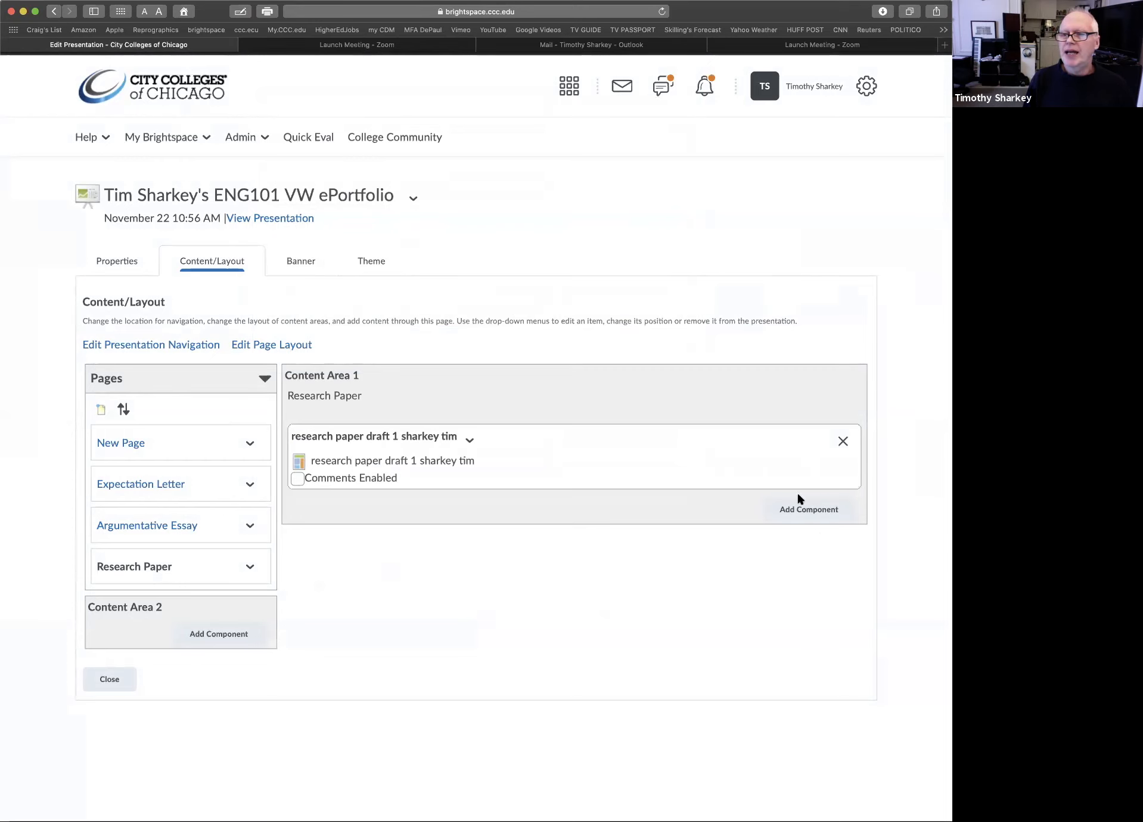
Add the research paper draft 2 artifact below draft 1 on the Research Paper page
{"action": "left_click", "coordinate": [801, 514]}
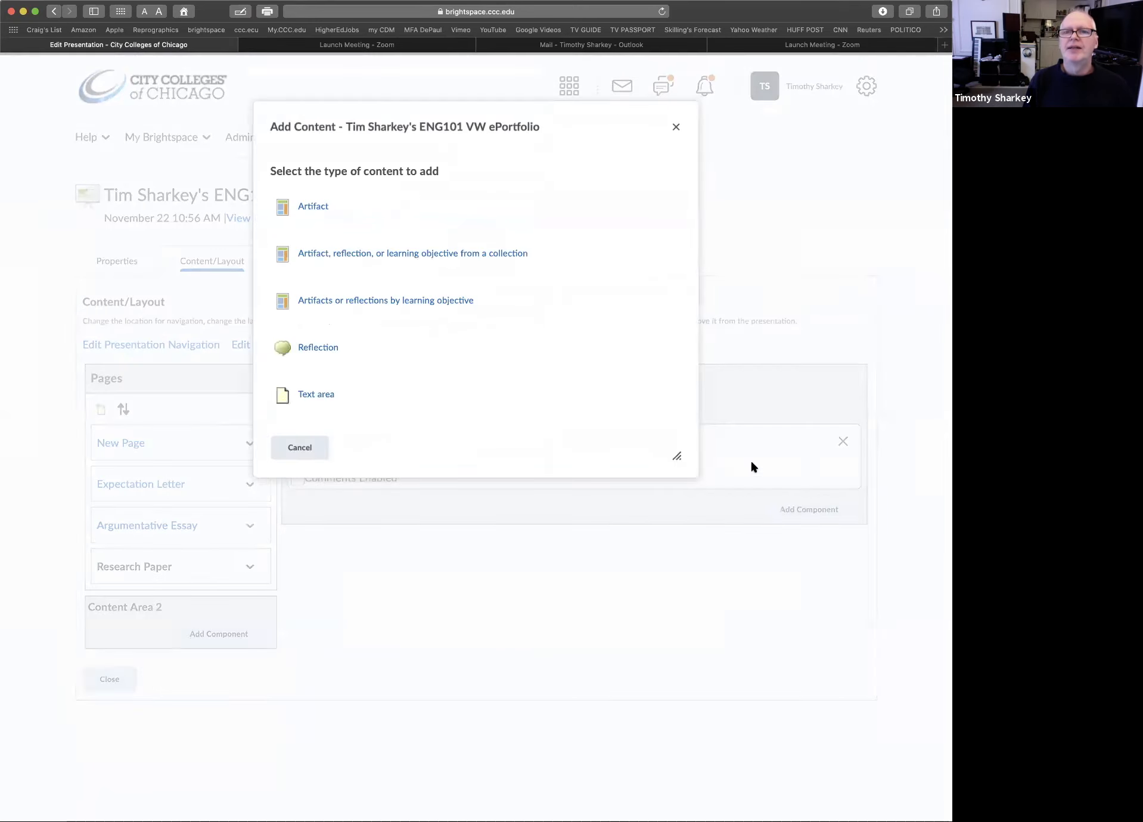
{"action": "left_click", "coordinate": [317, 206]}
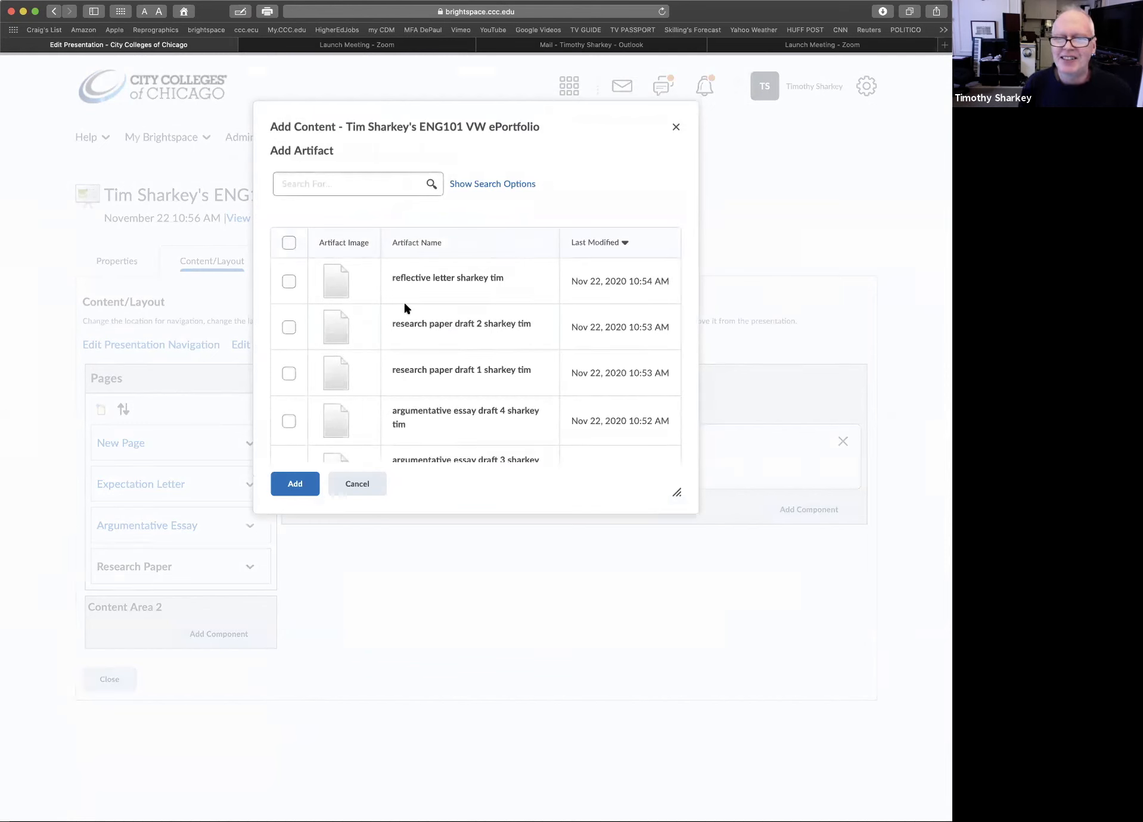
{"action": "left_click", "coordinate": [289, 327]}
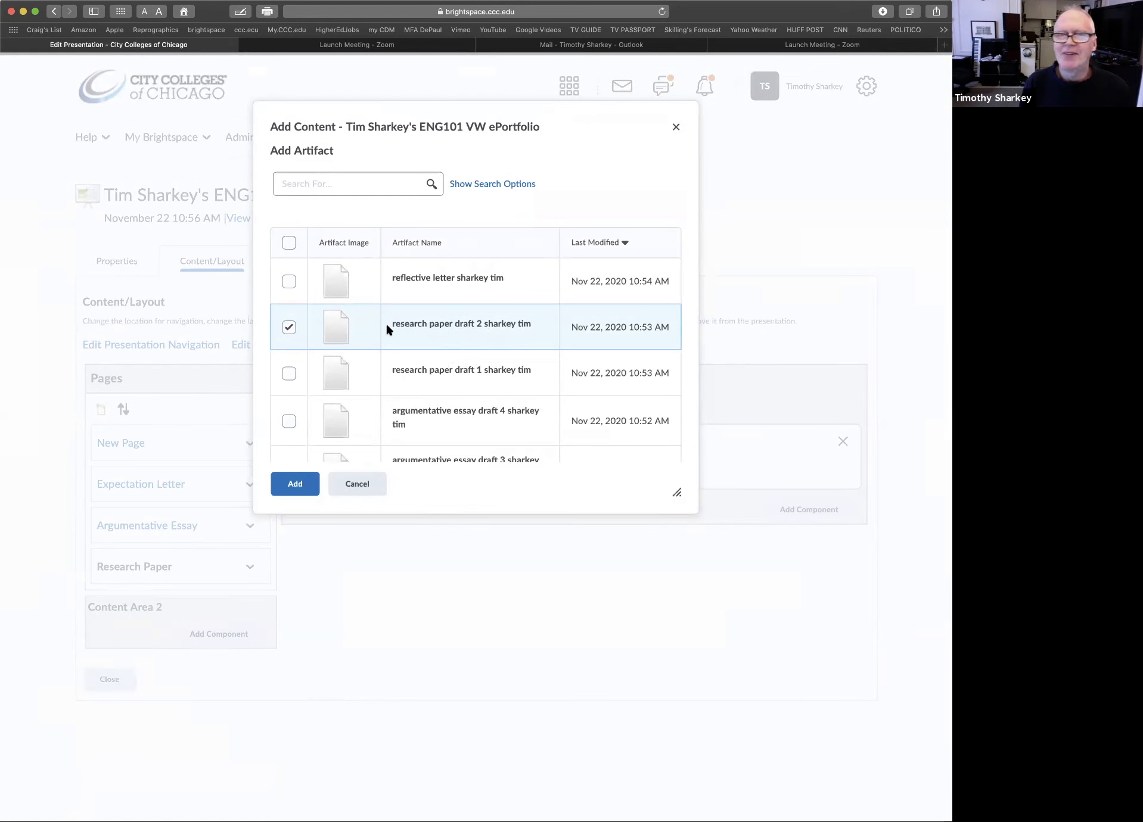
{"action": "left_click", "coordinate": [298, 481]}
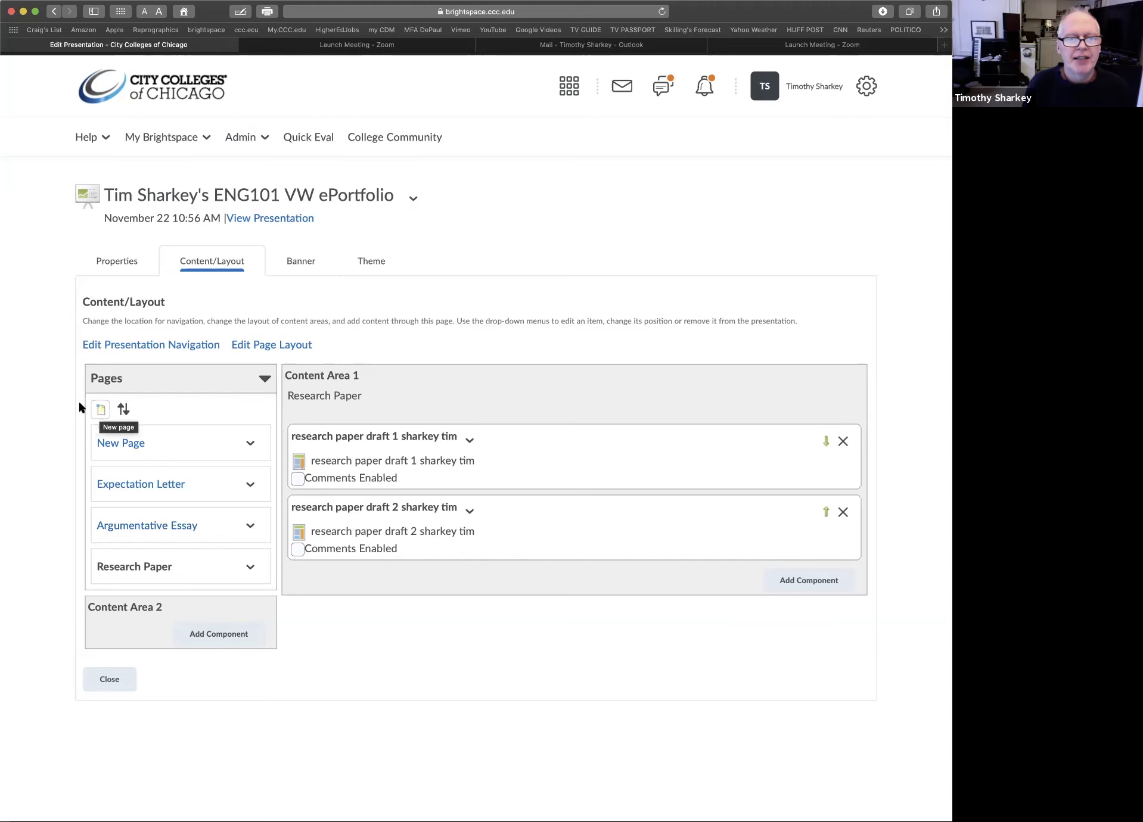
Add another page named "Reflective Letter" to the presentation
{"action": "left_click", "coordinate": [100, 407]}
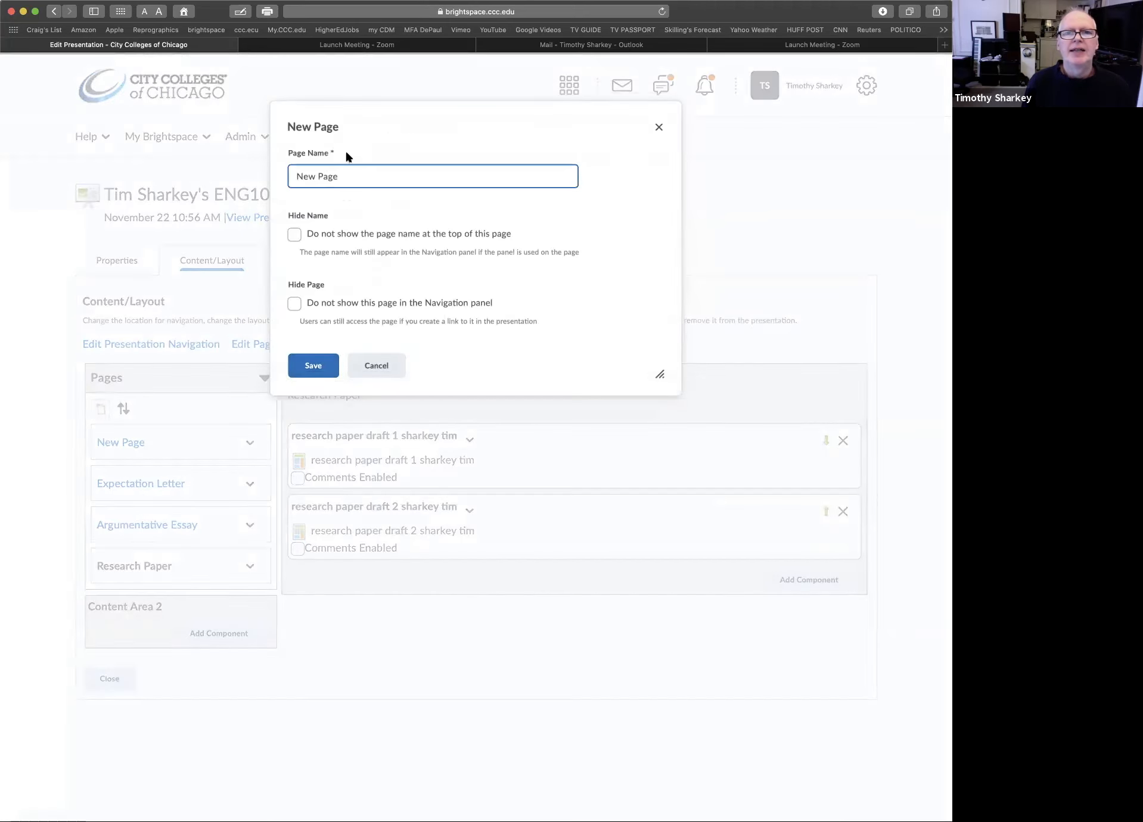
{"action": "triple_click", "coordinate": [322, 176]}
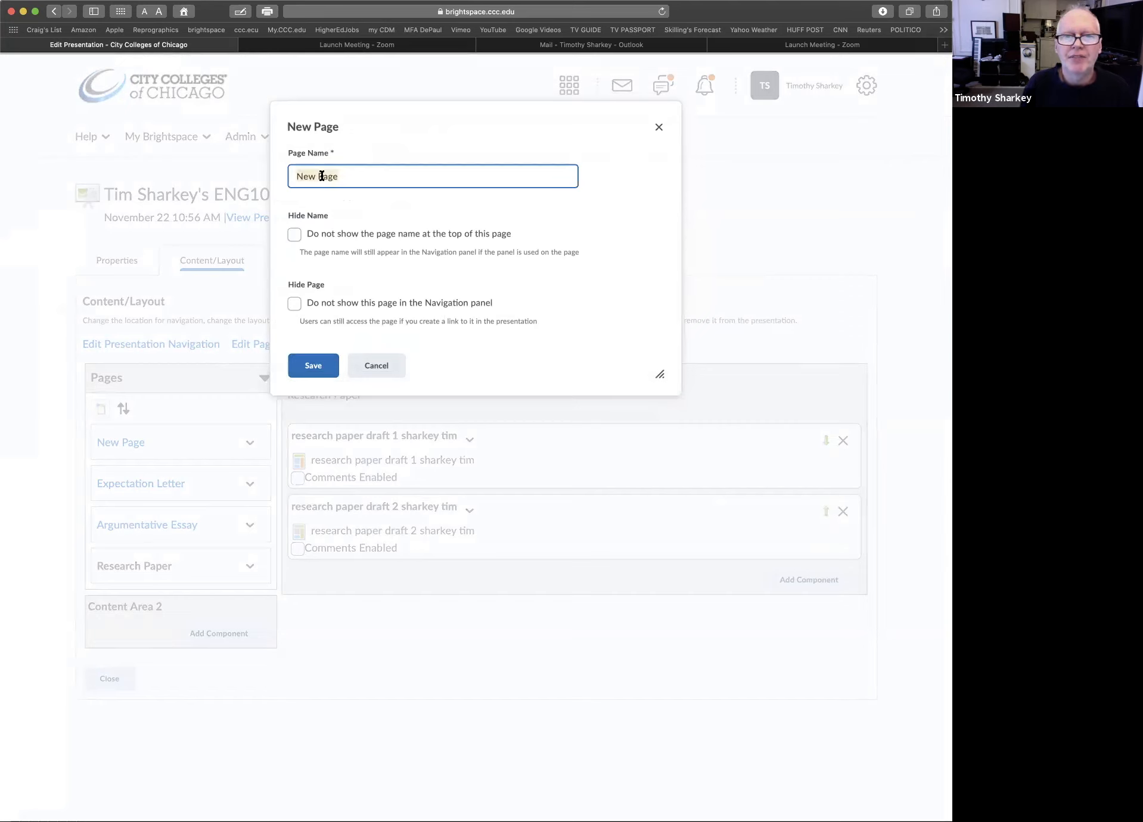
{"action": "type", "text": "Refl"}
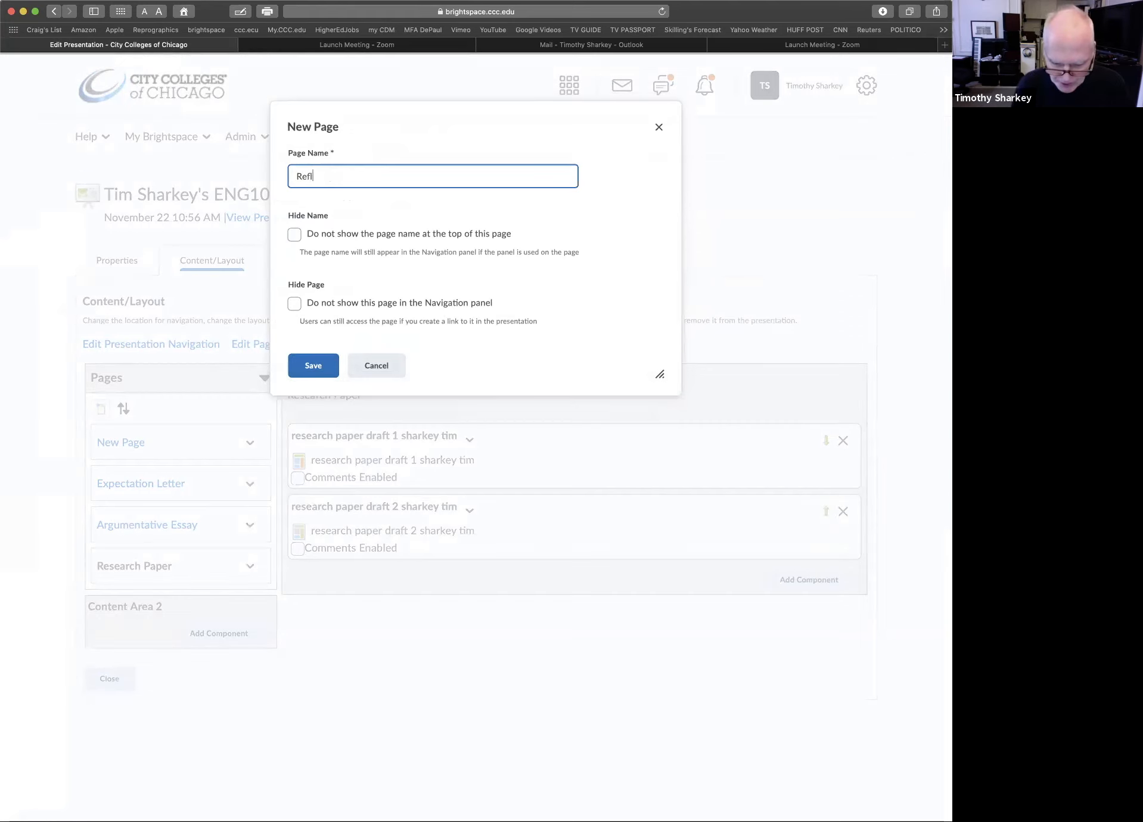
{"action": "type", "text": "ective Letter"}
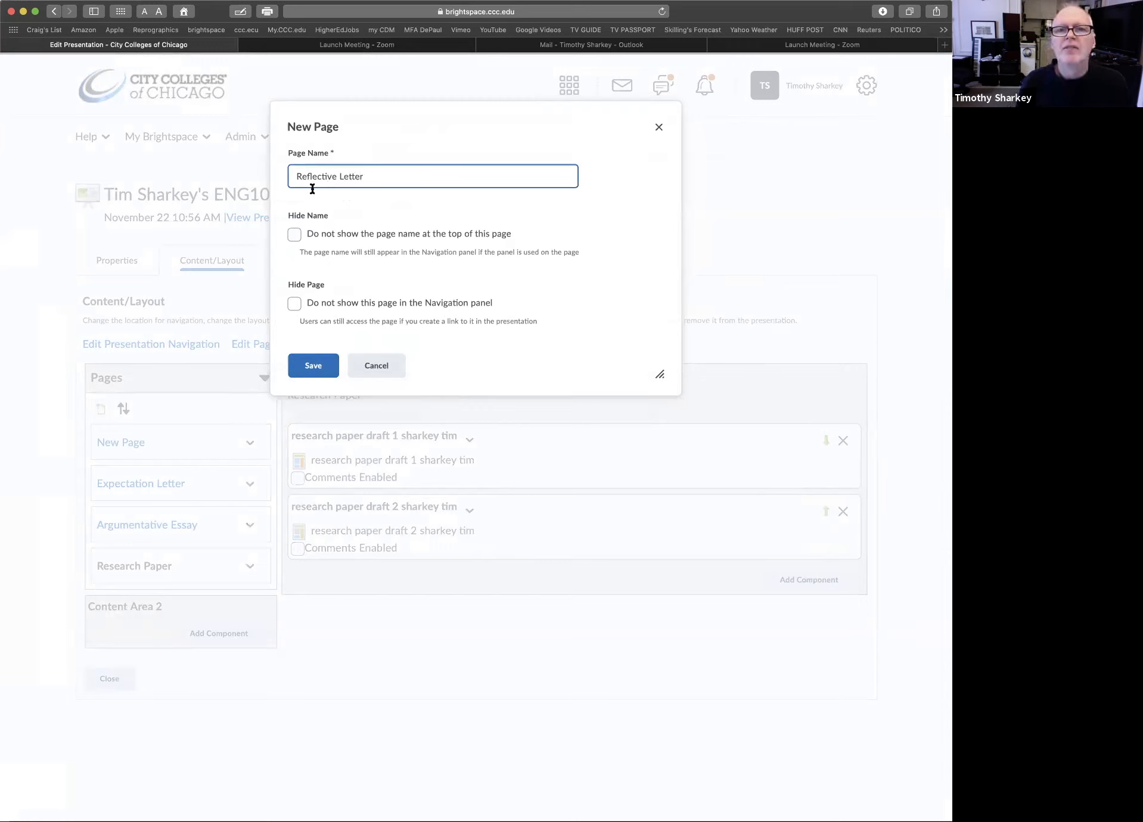
{"action": "left_click", "coordinate": [313, 366]}
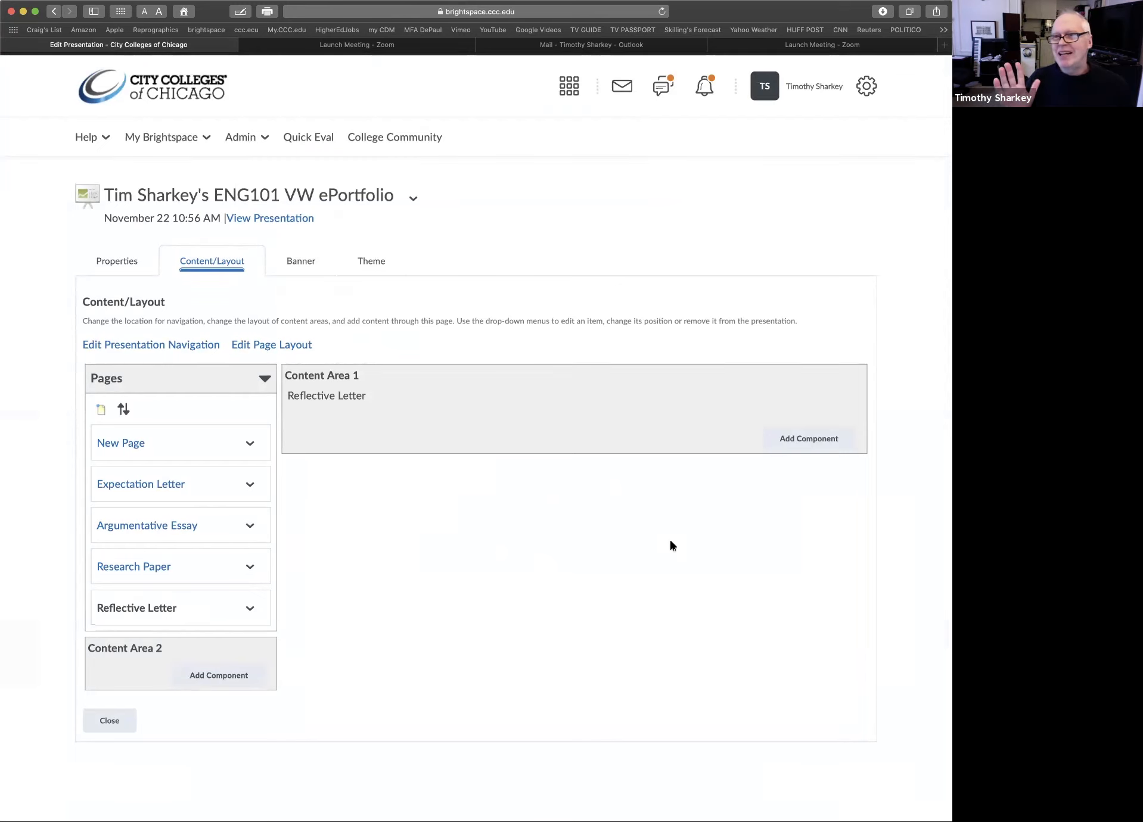
Add the reflective letter artifact to Content Area 1 of the Reflective Letter page and close the presentation editor
{"action": "left_click", "coordinate": [804, 440]}
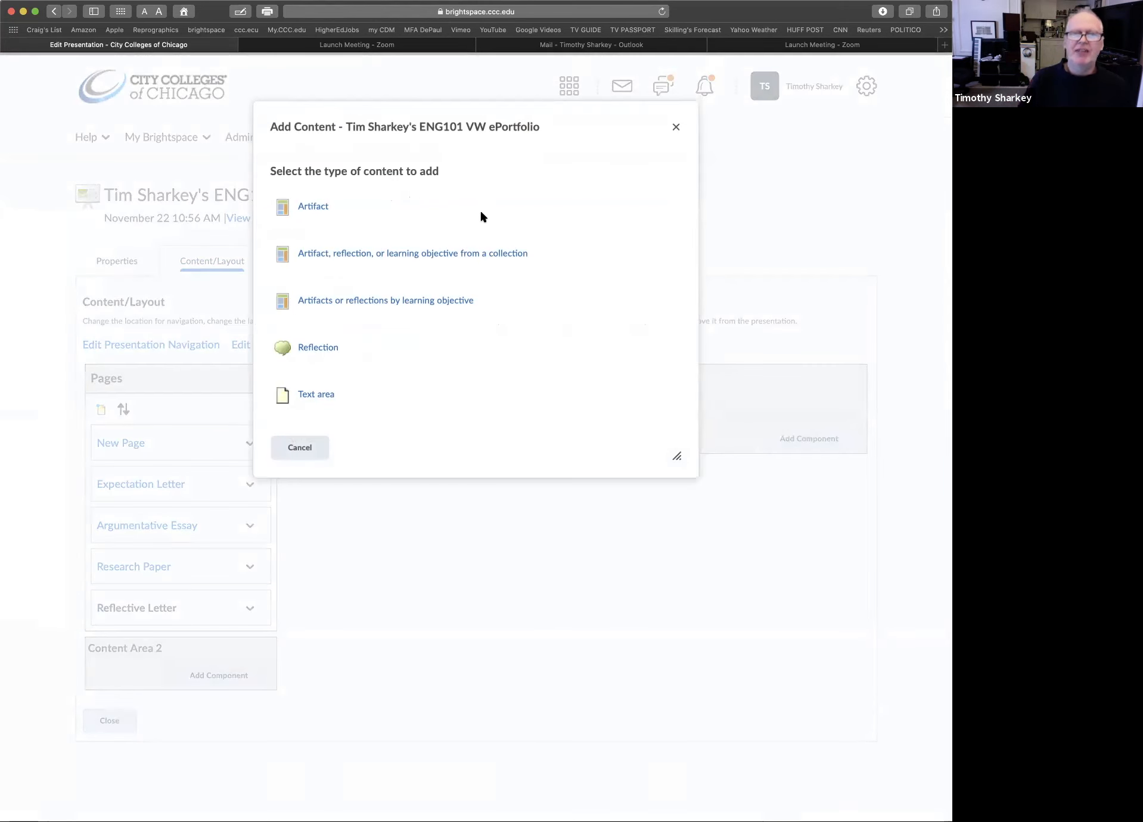
{"action": "left_click", "coordinate": [311, 209]}
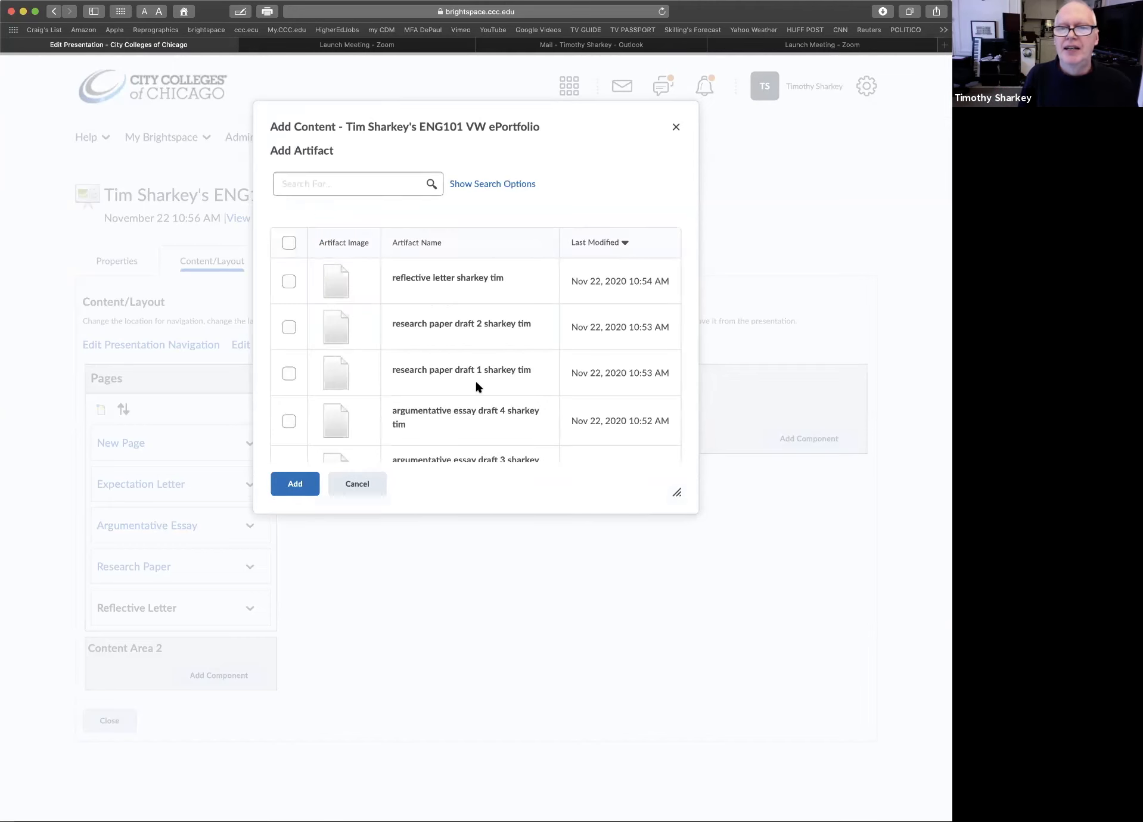
{"action": "left_click", "coordinate": [289, 281]}
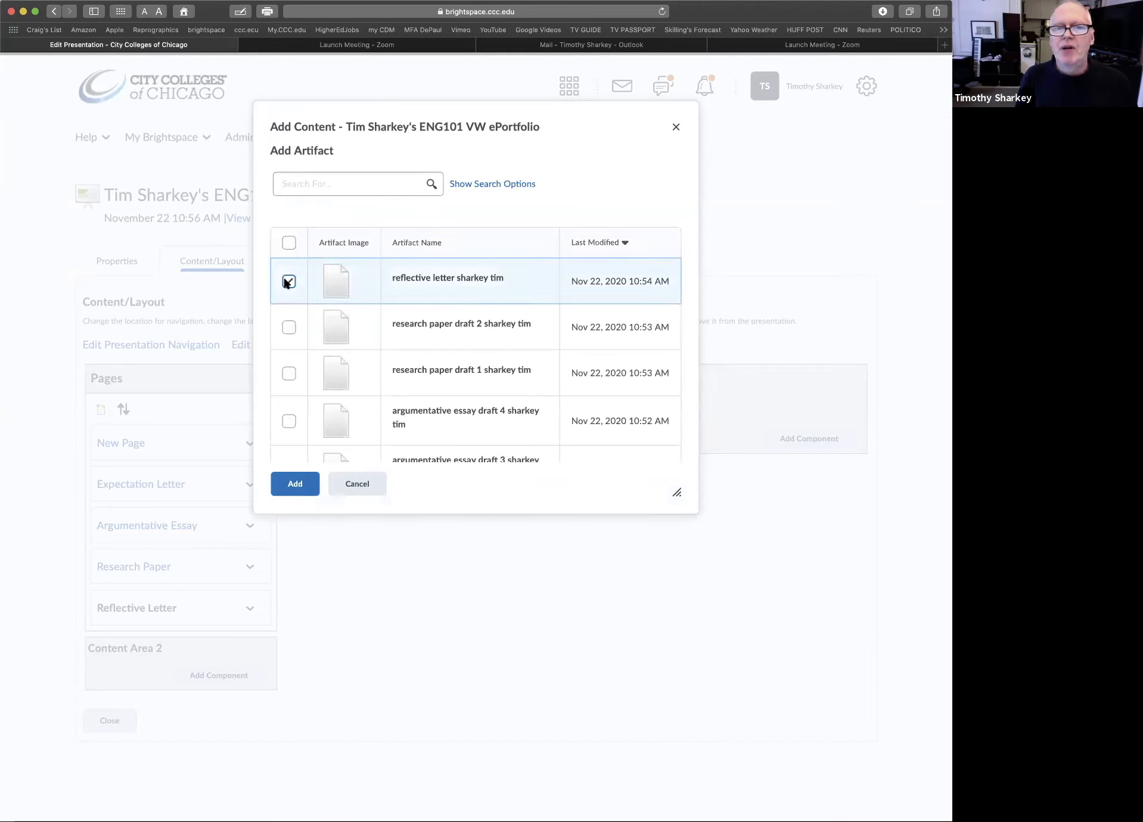
{"action": "left_click", "coordinate": [294, 484]}
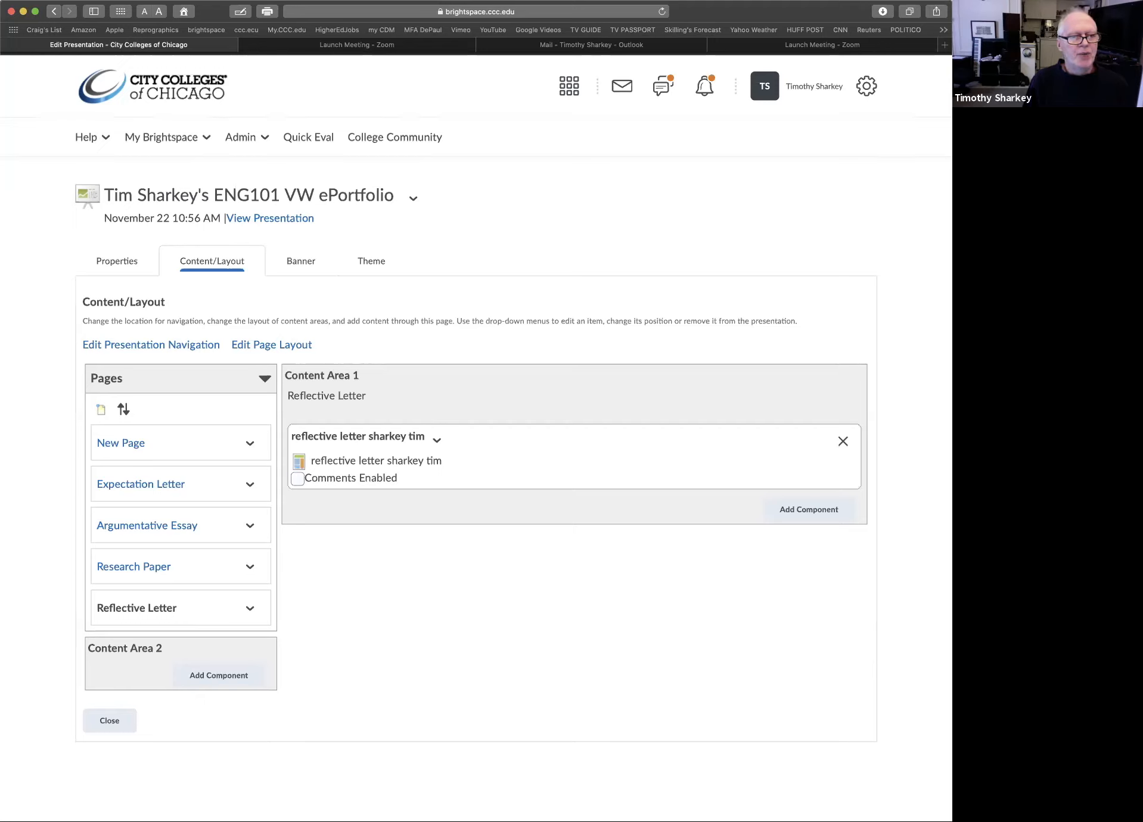
{"action": "left_click", "coordinate": [110, 722]}
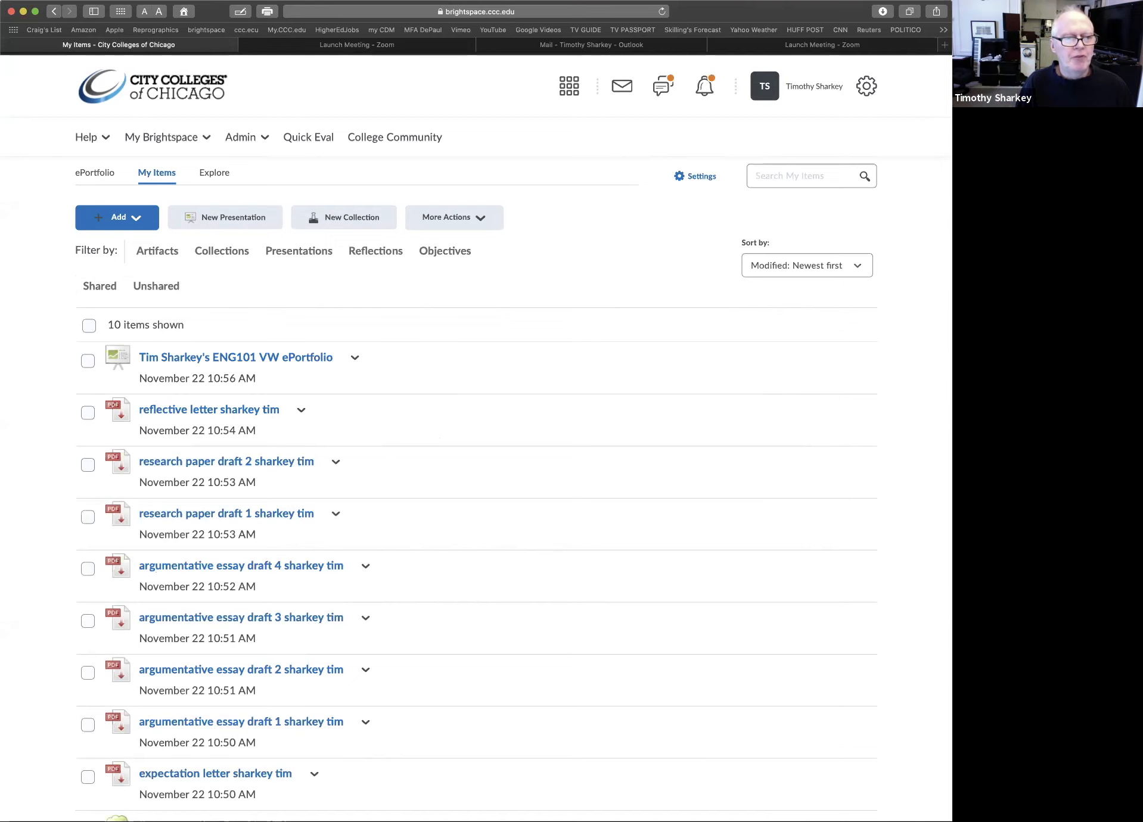
Go to the Brightspace homepage and open the ePortfolio dashboard from there
{"action": "scroll", "coordinate": [296, 359], "scroll_direction": "up", "scroll_amount": 3}
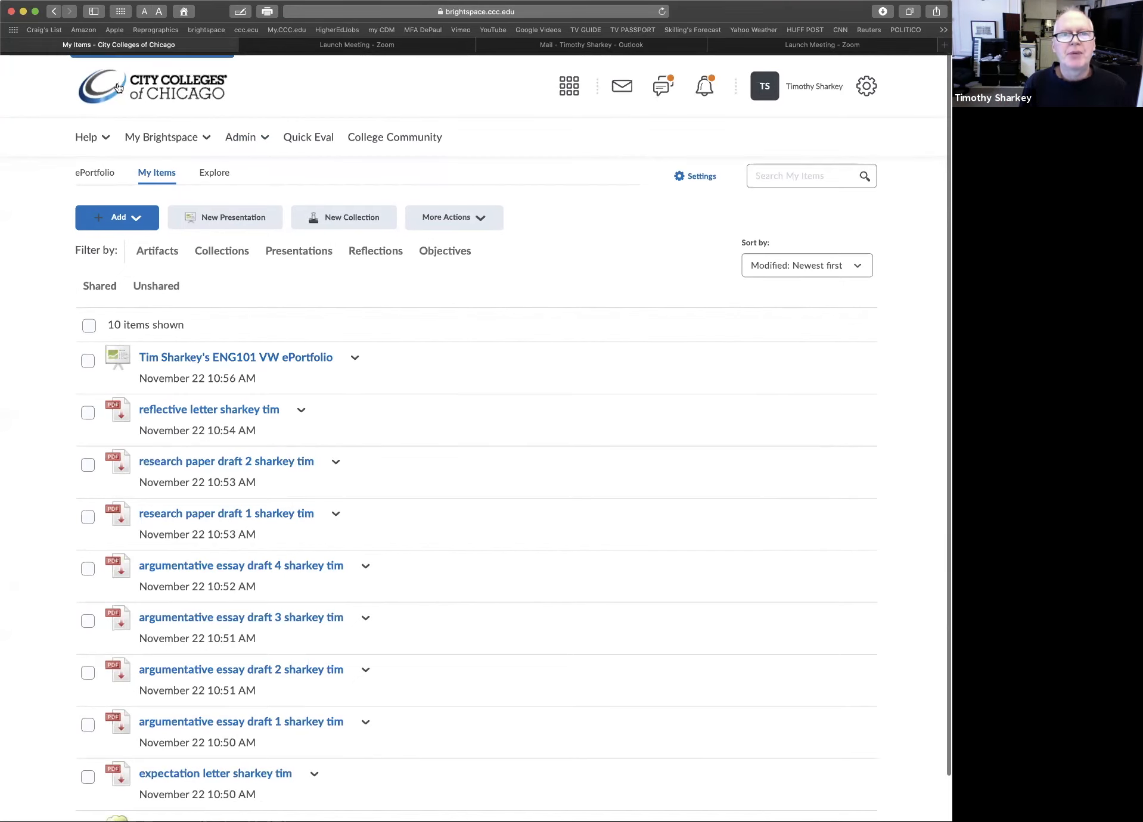
{"action": "left_click", "coordinate": [170, 97]}
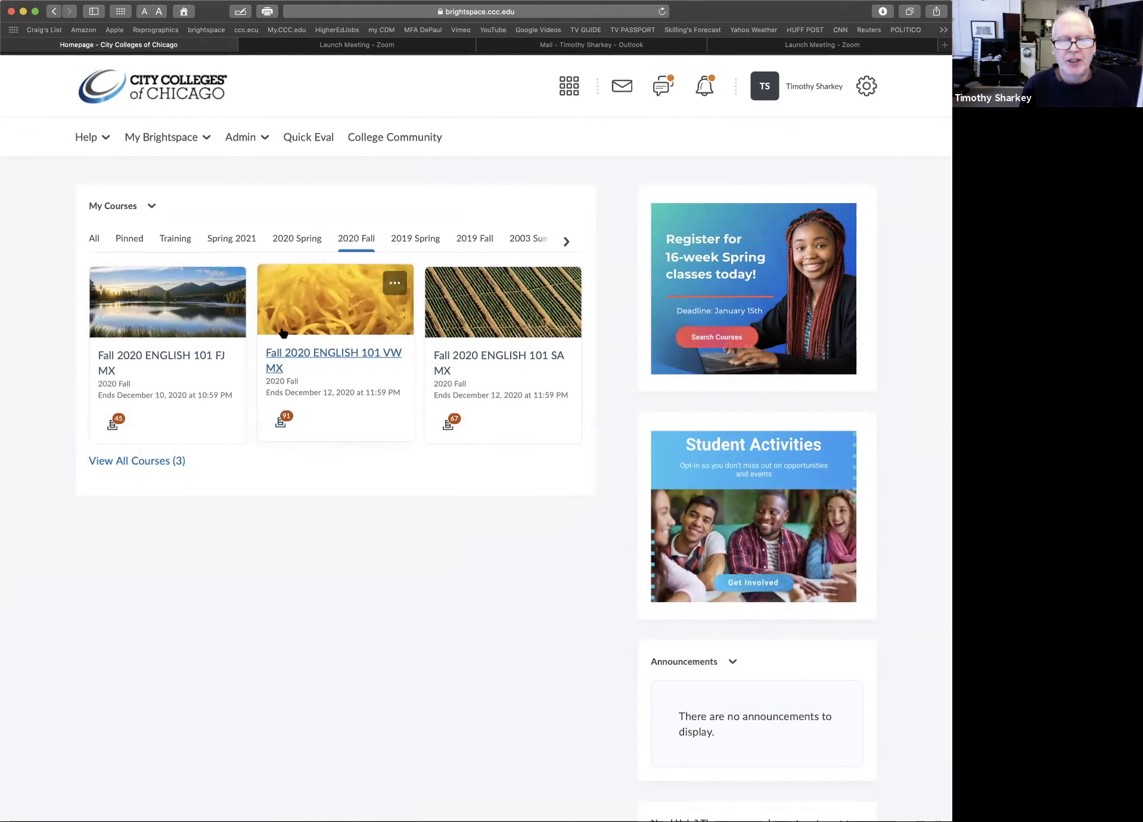
{"action": "left_click", "coordinate": [206, 137]}
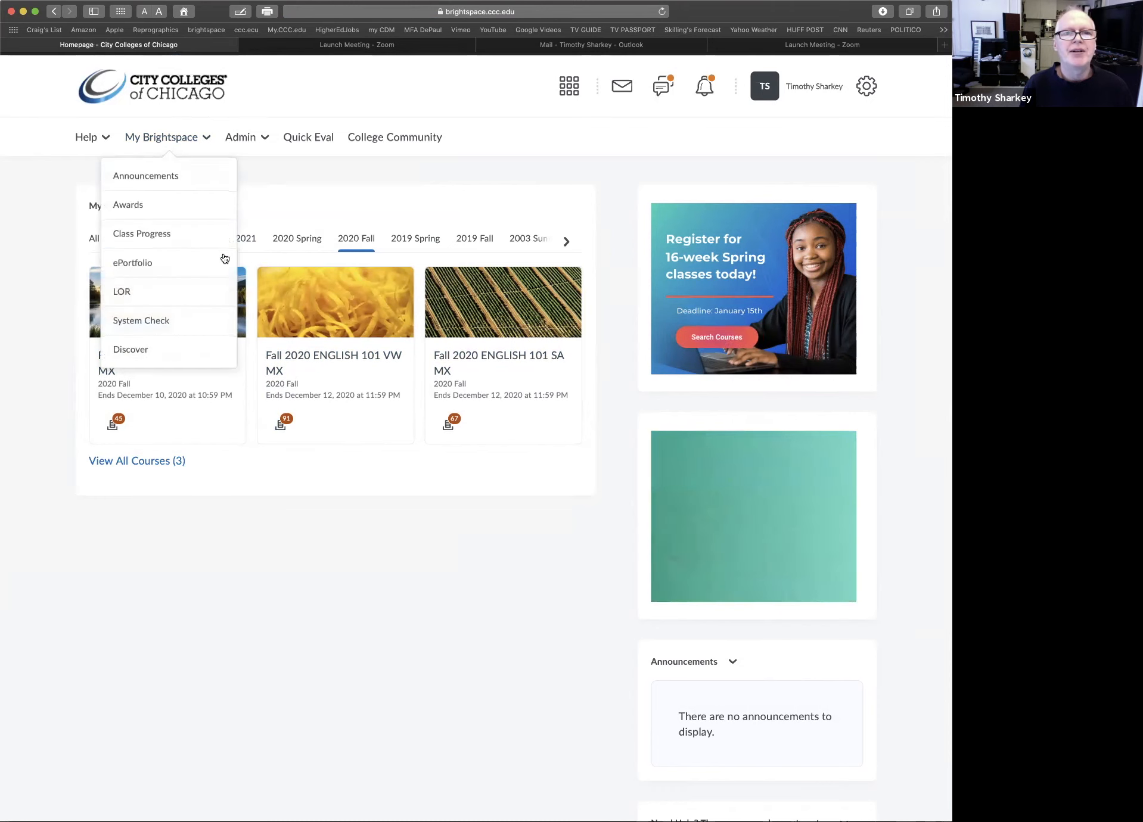
{"action": "left_click", "coordinate": [186, 263]}
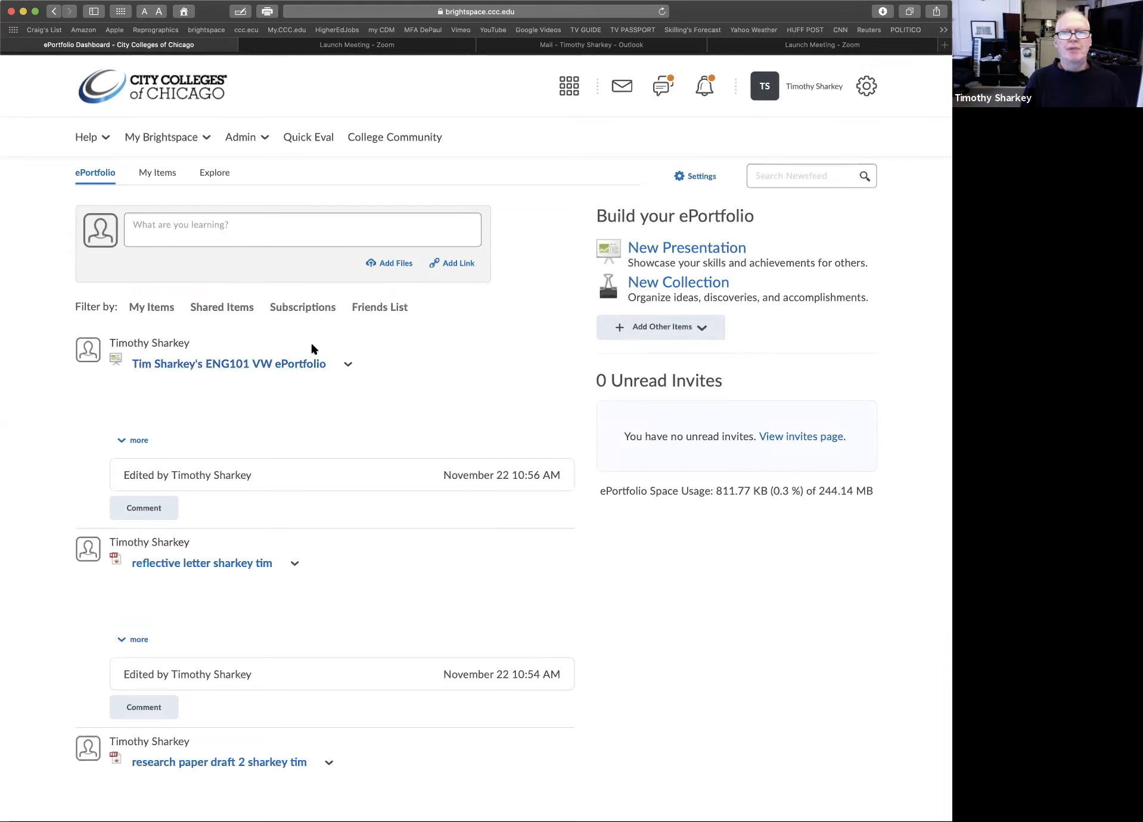
In the ENG101 VW ePortfolio presentation's sharing settings, allow anyone with the Share URL to view it
{"action": "left_click", "coordinate": [347, 365]}
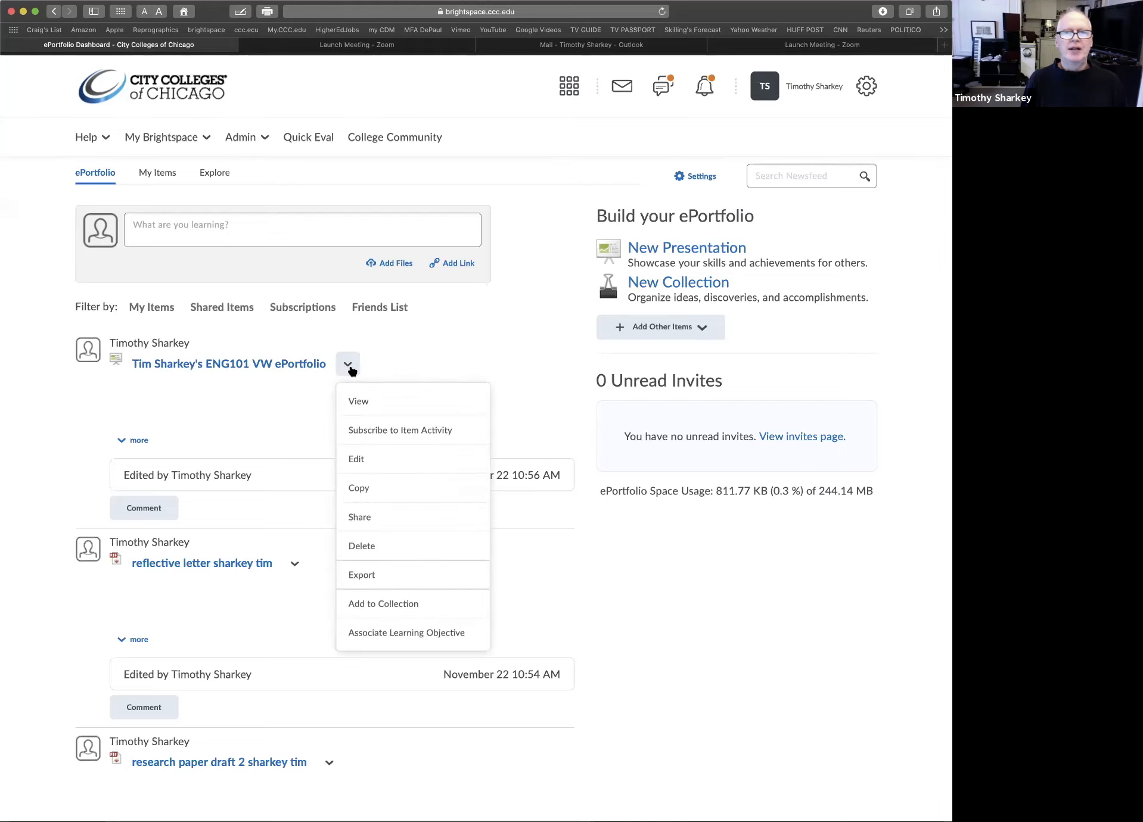
{"action": "left_click", "coordinate": [398, 521]}
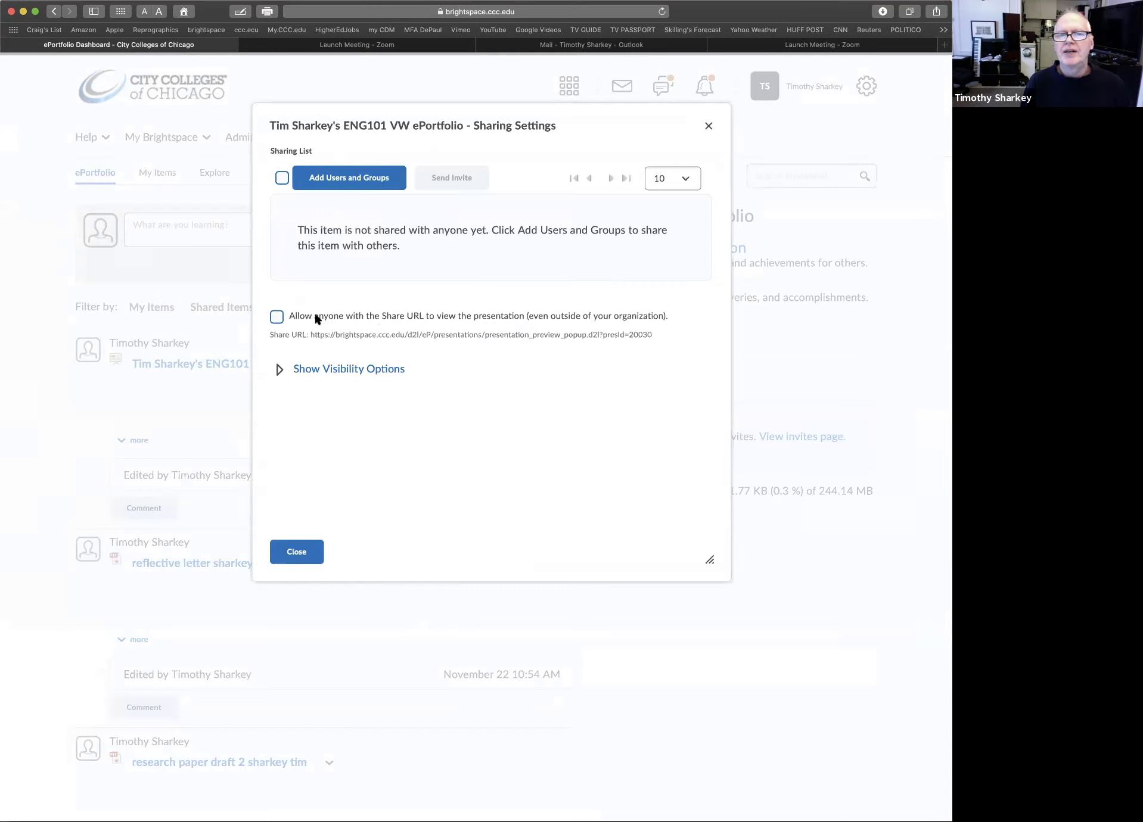
{"action": "left_click", "coordinate": [274, 314]}
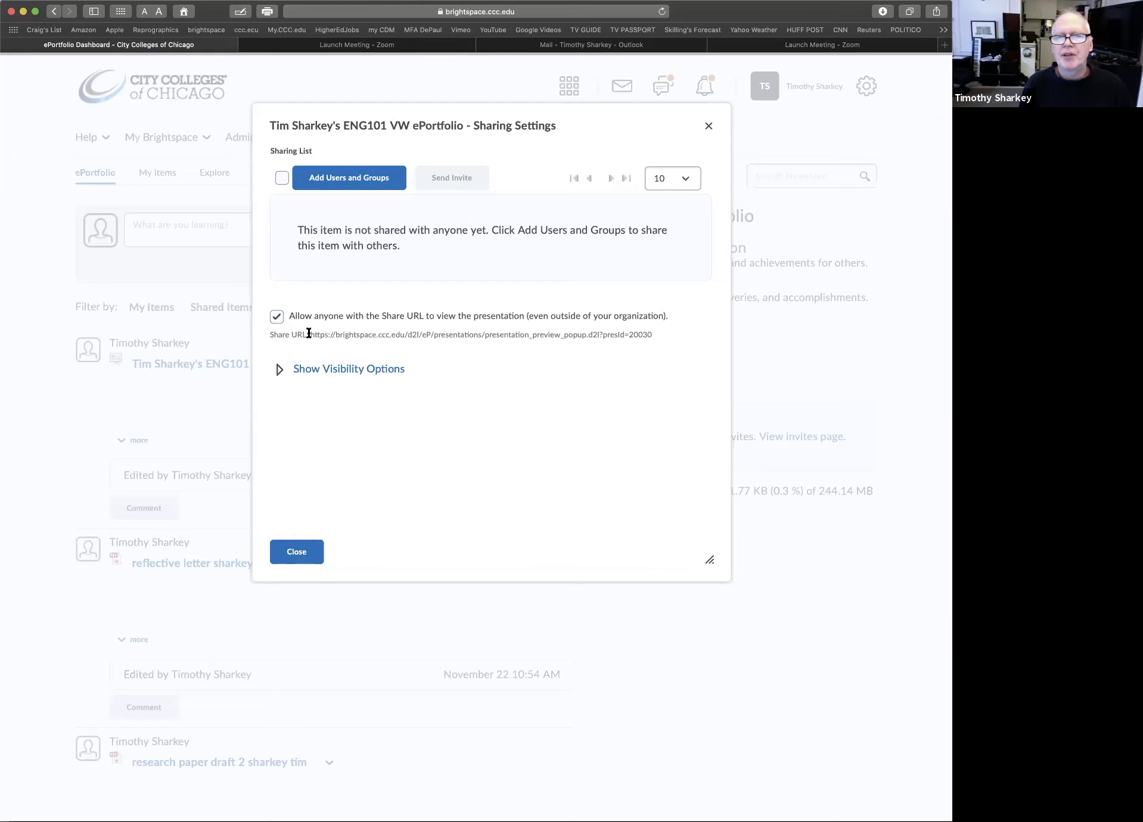
Select the full Share URL text in the sharing settings, then leave the dialog for the Brightspace homepage
{"action": "left_click_drag", "start_coordinate": [309, 334], "coordinate": [657, 344]}
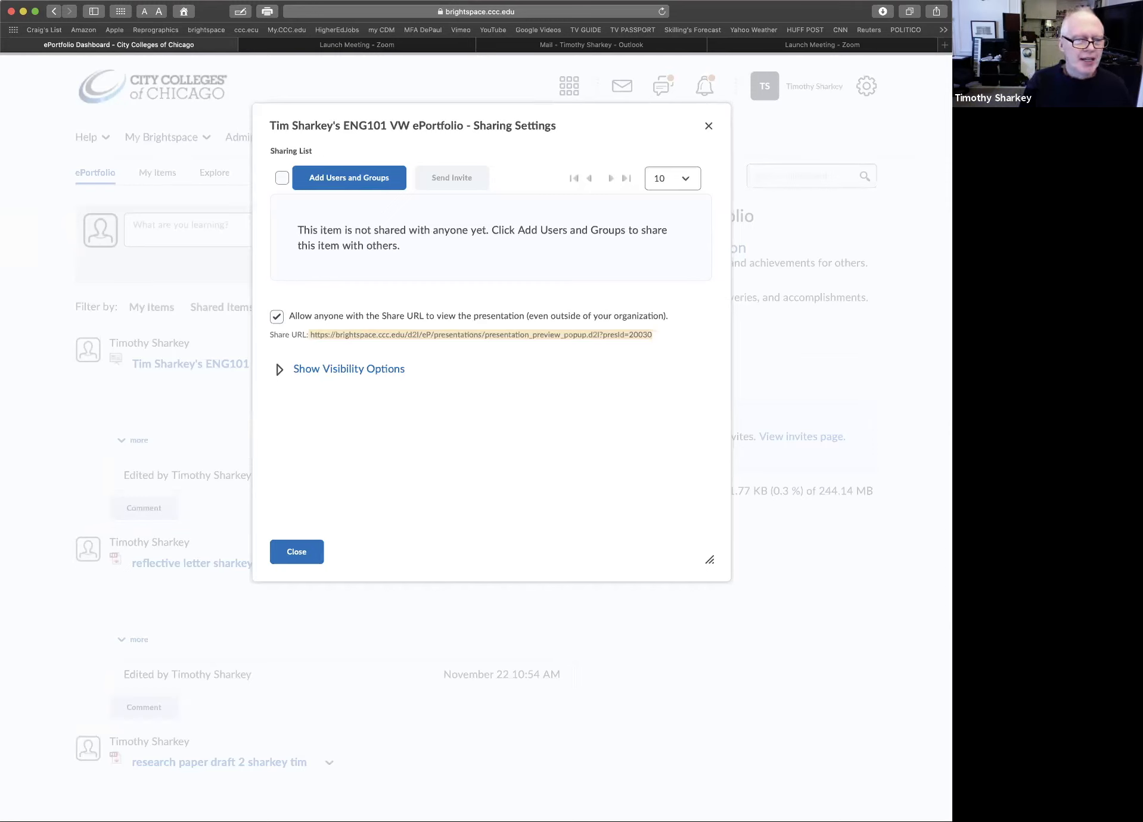
{"action": "left_click", "coordinate": [300, 553]}
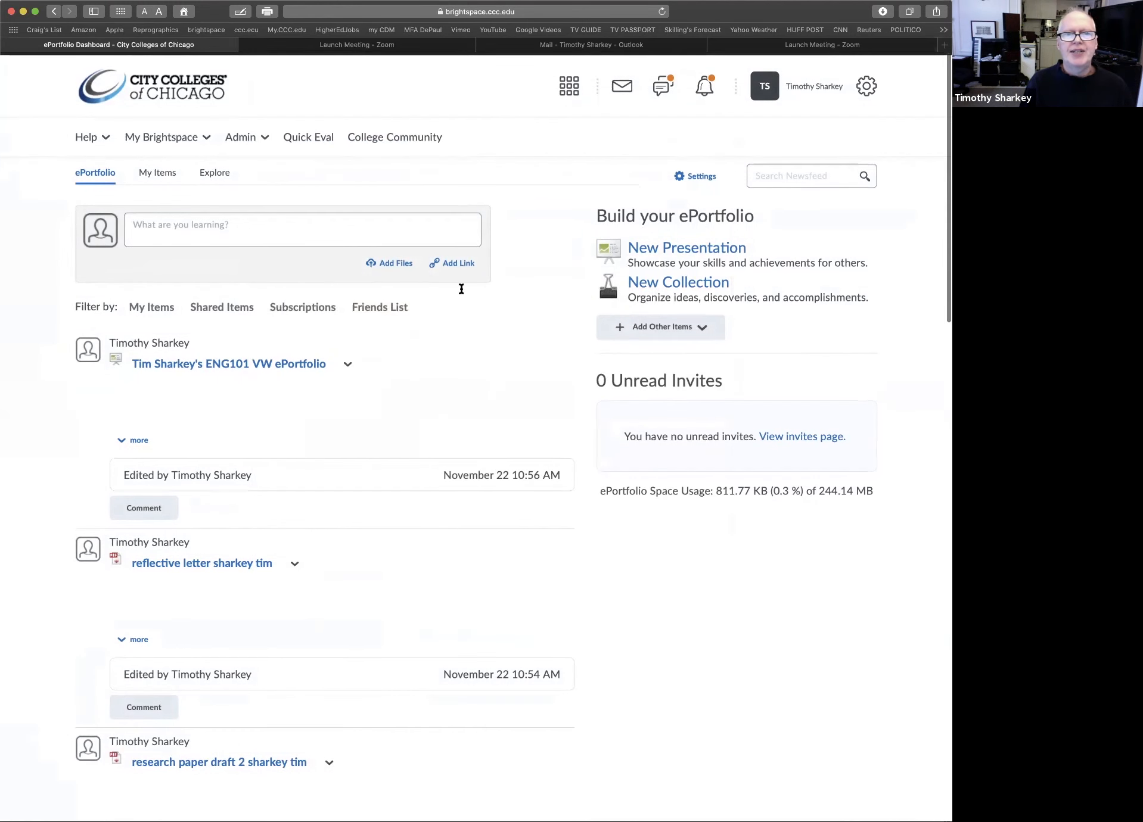
{"action": "left_click", "coordinate": [168, 91]}
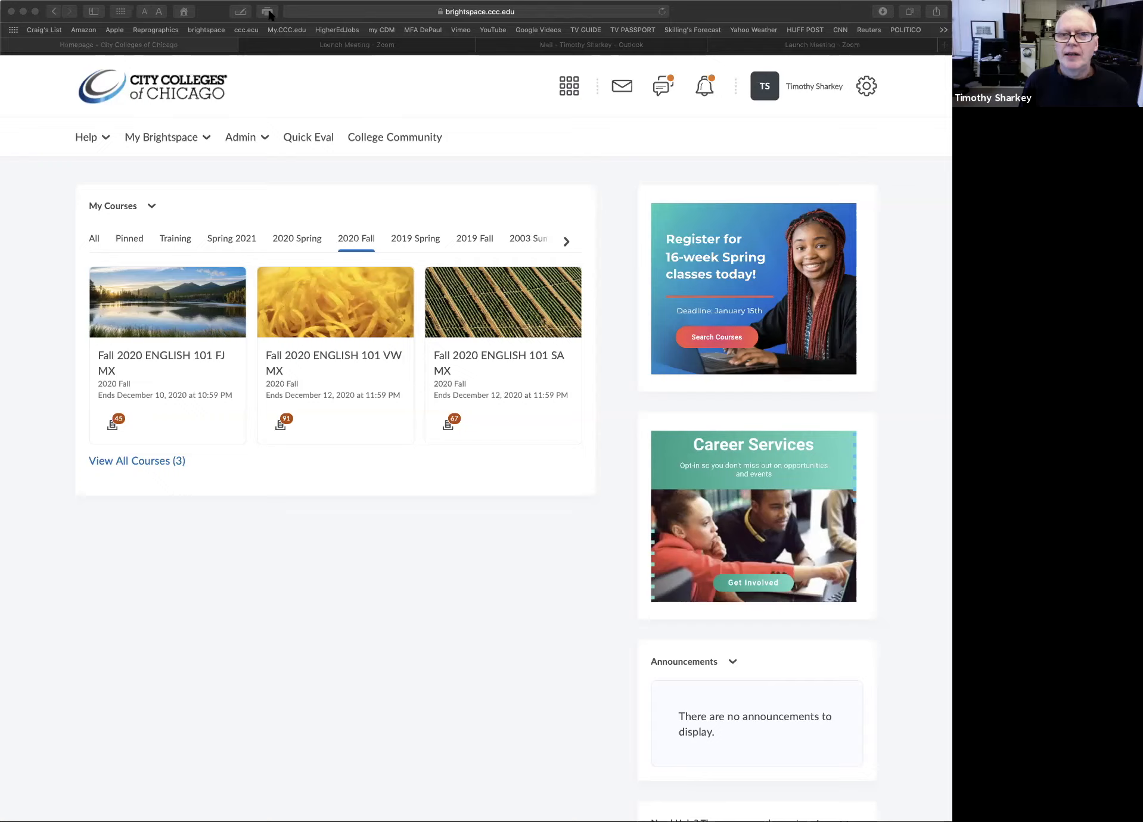
Switch to ENG101_ePortfolio_set_up_instructions.pdf in Preview and review the upload, build and sharing instructions from the first page through the third
{"action": "key", "text": "super+Tab"}
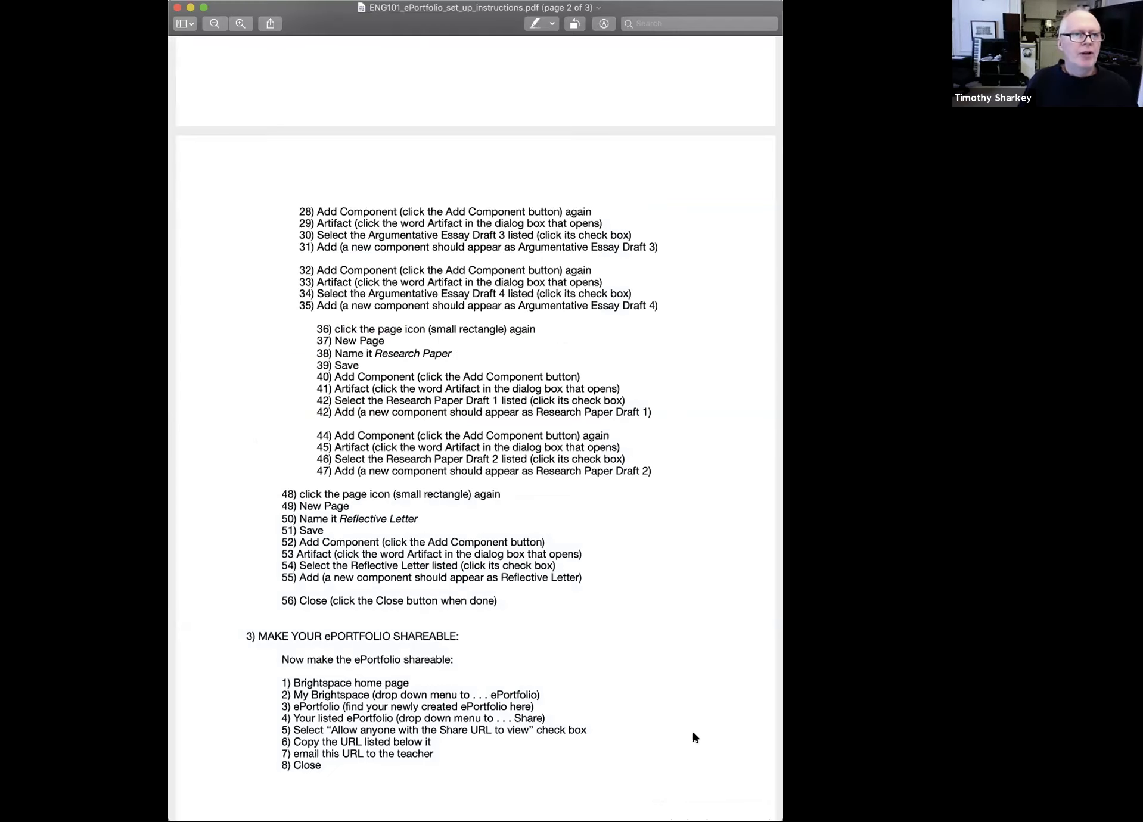
{"action": "scroll", "coordinate": [676, 733], "scroll_direction": "up", "scroll_amount": 15}
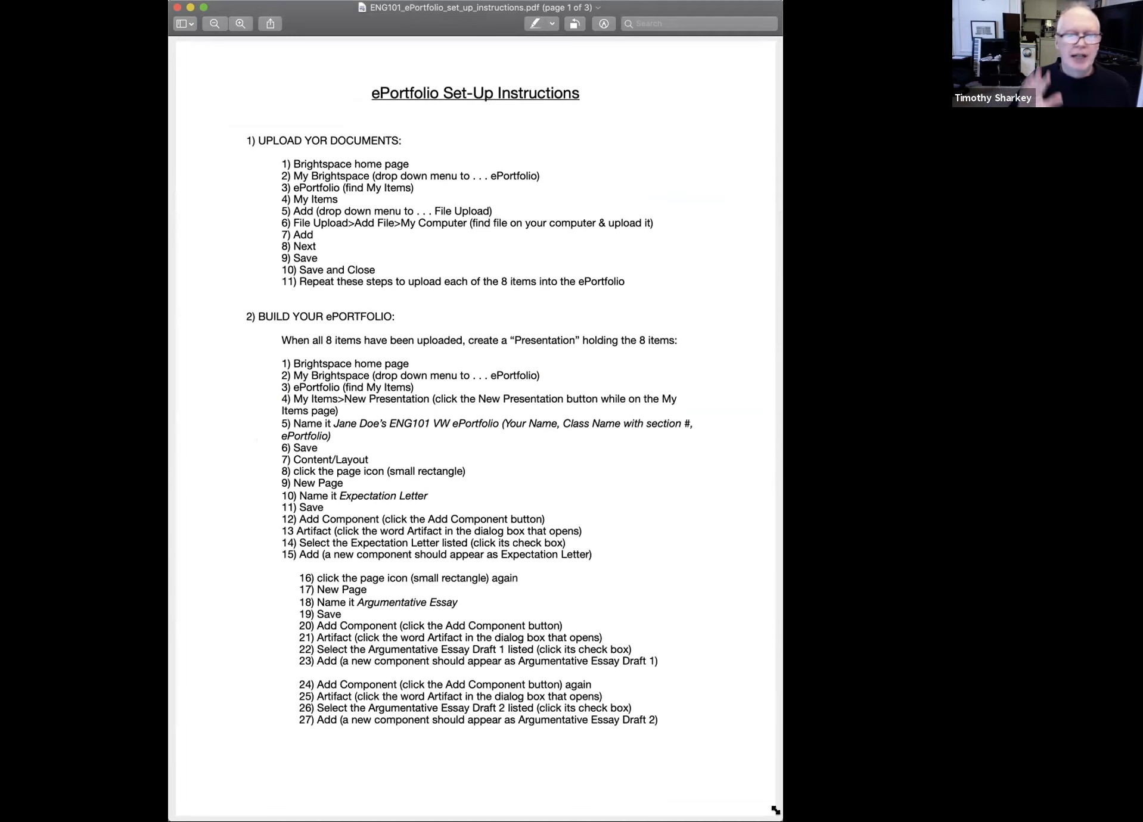
{"action": "scroll", "coordinate": [726, 758], "scroll_direction": "down", "scroll_amount": 3}
{"action": "scroll", "coordinate": [726, 758], "scroll_direction": "down", "scroll_amount": 10}
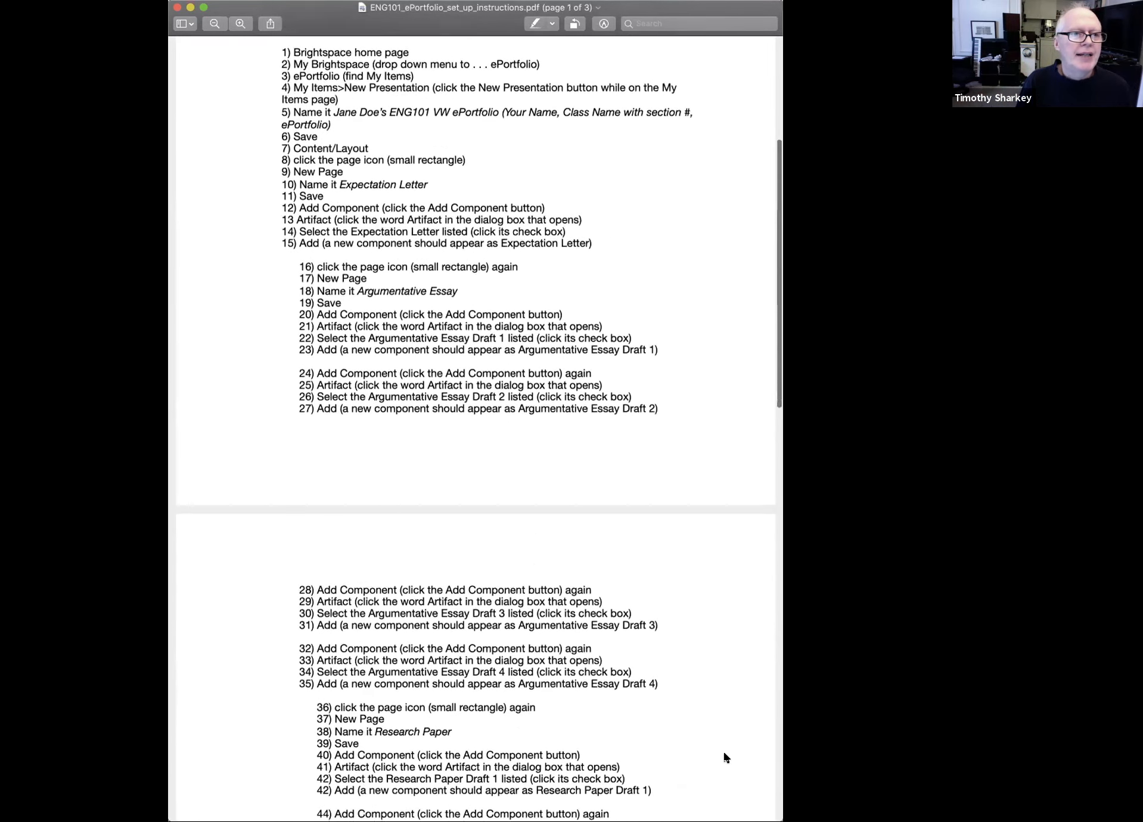
{"action": "scroll", "coordinate": [725, 758], "scroll_direction": "down", "scroll_amount": 2}
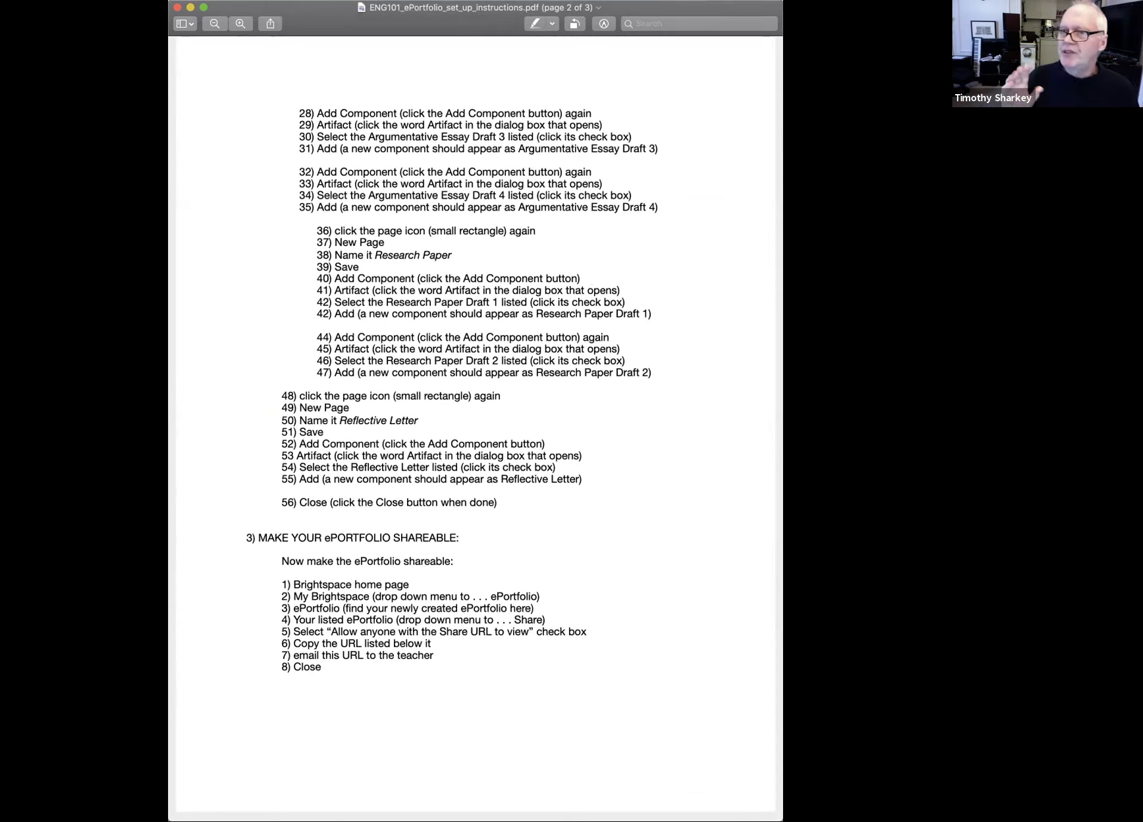
{"action": "scroll", "coordinate": [587, 749], "scroll_direction": "down", "scroll_amount": 15}
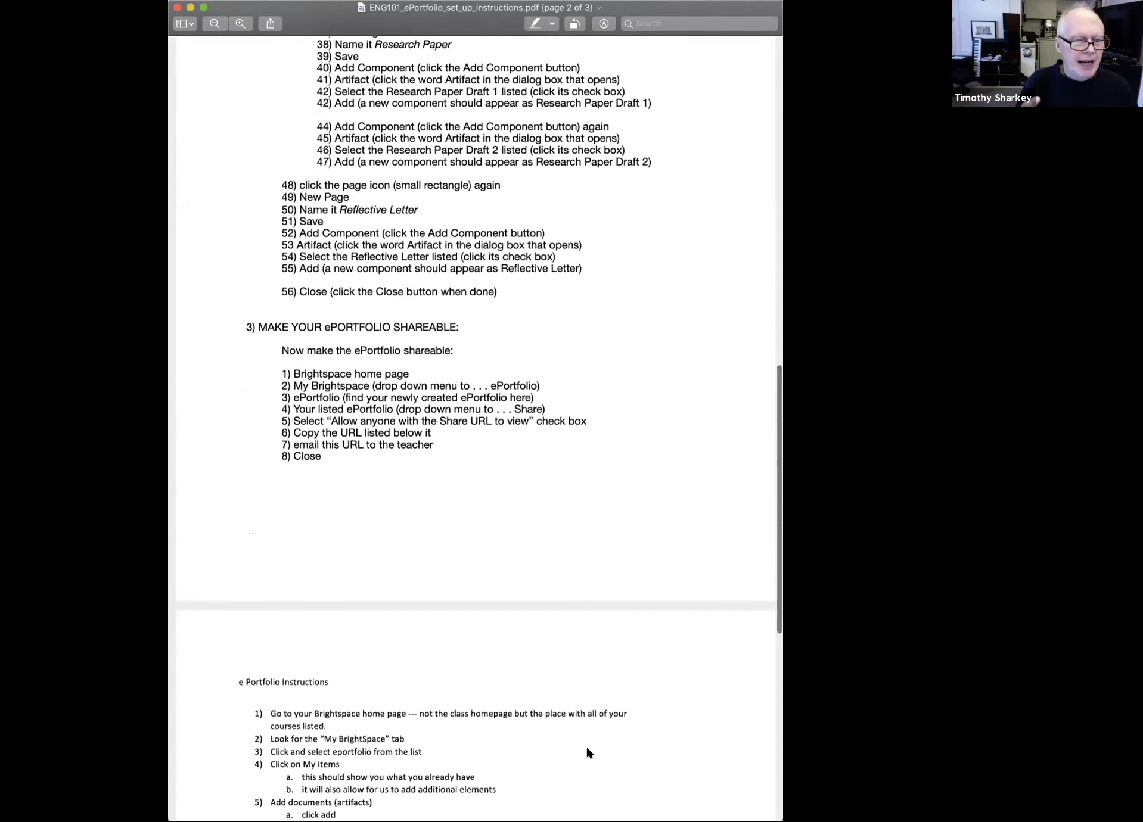
{"action": "scroll", "coordinate": [587, 753], "scroll_direction": "down", "scroll_amount": 6}
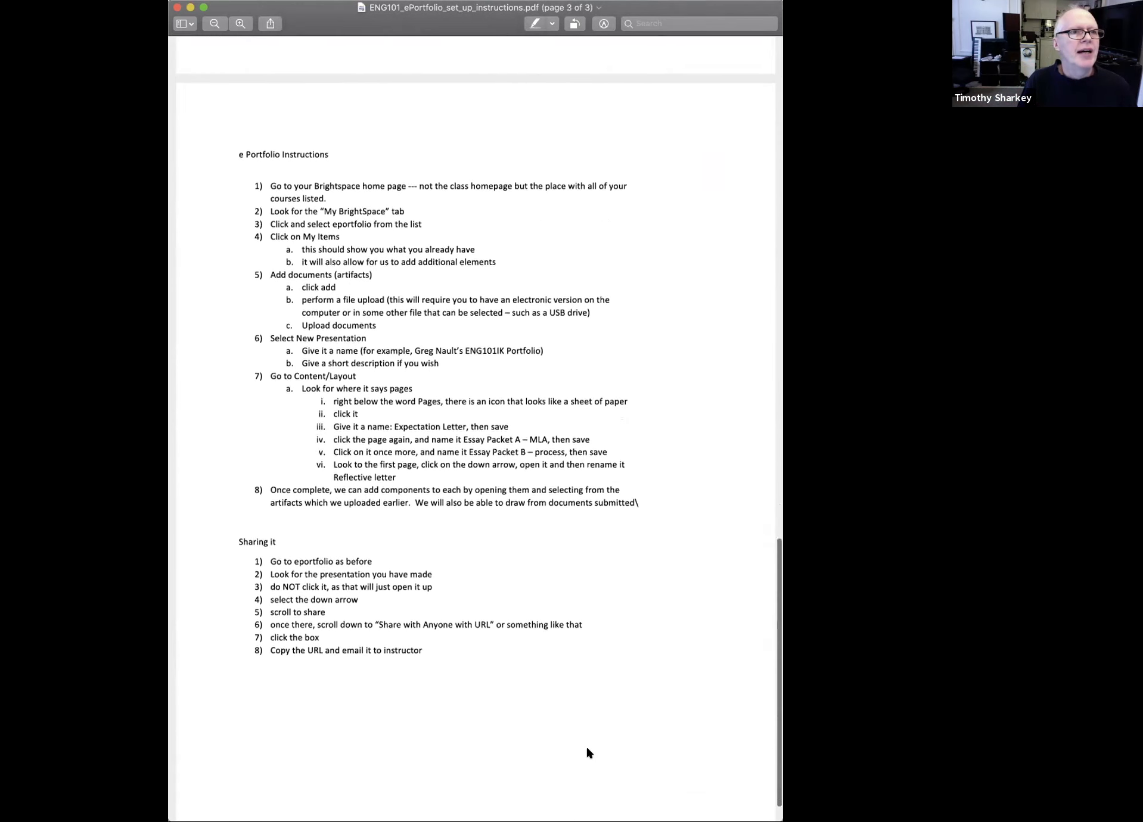